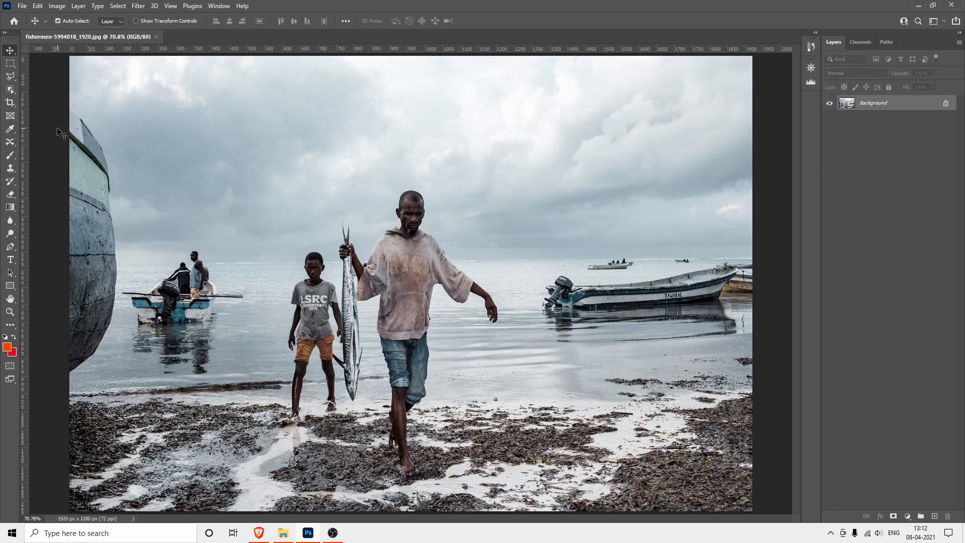
# Add a new empty layer above the photo and set up the Brush tool with a 25 px tip
pyautogui.click(10, 154)
pyautogui.press('[')
pyautogui.press('[')
pyautogui.press('[')
pyautogui.press('[')
pyautogui.press('[')
pyautogui.press('[')
pyautogui.press('[')
pyautogui.press('[')
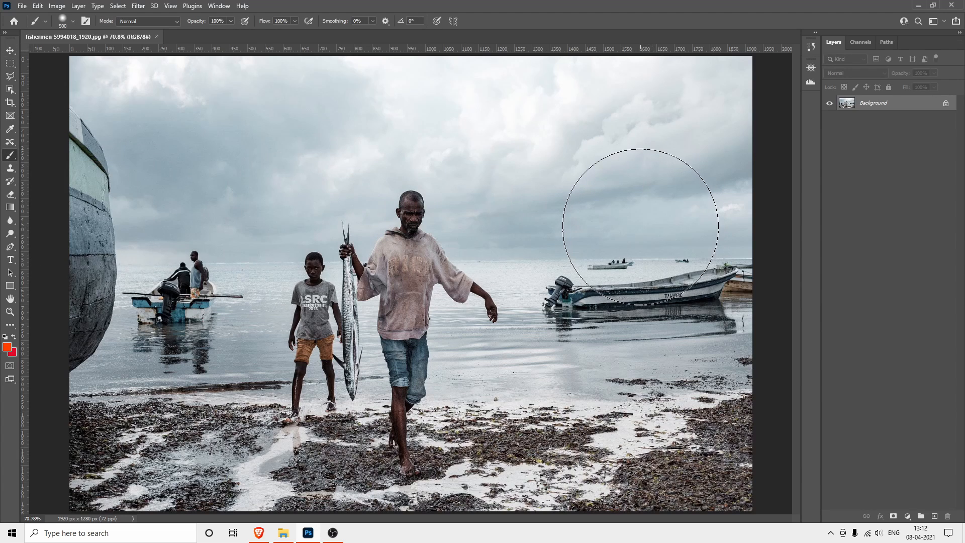
pyautogui.press('[')
pyautogui.press('[')
pyautogui.press('[')
pyautogui.press('[')
pyautogui.press('[')
pyautogui.press('[')
pyautogui.press('[')
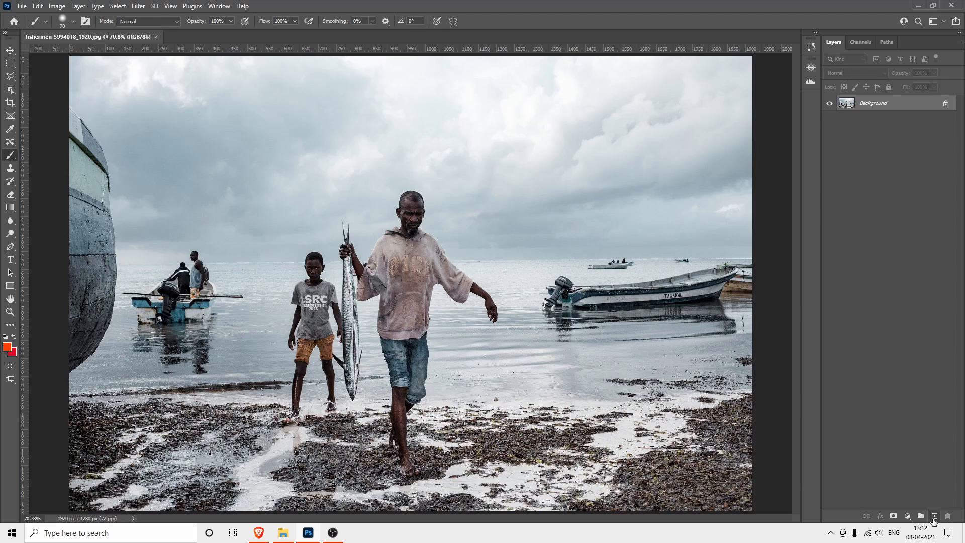
pyautogui.click(934, 515)
pyautogui.press('[')
pyautogui.press('[')
pyautogui.press('[')
pyautogui.press('[')
pyautogui.press('[')
pyautogui.press('[')
pyautogui.press('[')
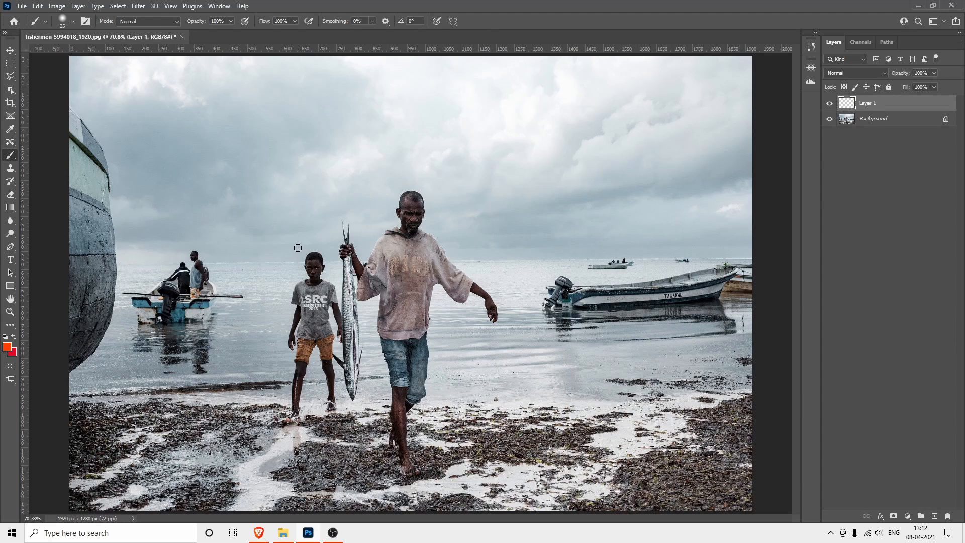
# Mark the man and boy, the fishing boat, the two distant boats and the moored boat with freehand orange-red strokes
pyautogui.moveTo(298, 248)
pyautogui.mouseDown()
pyautogui.moveTo(271, 270)
pyautogui.moveTo(258, 387)
pyautogui.moveTo(287, 449)
pyautogui.moveTo(371, 464)
pyautogui.moveTo(405, 491)
pyautogui.moveTo(467, 468)
pyautogui.moveTo(524, 331)
pyautogui.moveTo(510, 281)
pyautogui.moveTo(475, 232)
pyautogui.moveTo(427, 183)
pyautogui.moveTo(382, 176)
pyautogui.moveTo(334, 197)
pyautogui.moveTo(299, 246)
pyautogui.mouseUp()
pyautogui.moveTo(184, 242)
pyautogui.mouseDown()
pyautogui.moveTo(123, 289)
pyautogui.moveTo(119, 312)
pyautogui.moveTo(127, 335)
pyautogui.moveTo(175, 376)
pyautogui.moveTo(198, 380)
pyautogui.moveTo(221, 370)
pyautogui.moveTo(252, 303)
pyautogui.moveTo(243, 272)
pyautogui.moveTo(194, 245)
pyautogui.mouseUp()
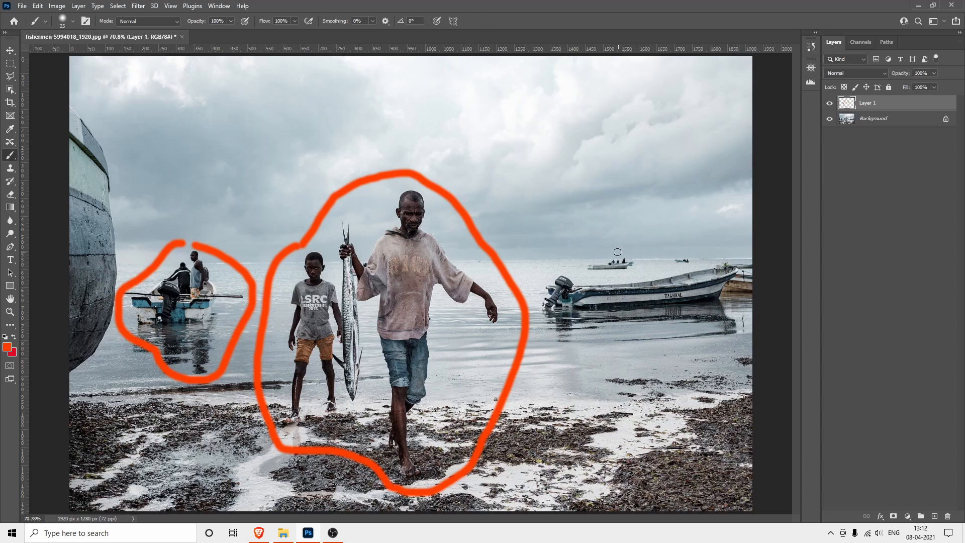
pyautogui.moveTo(616, 248)
pyautogui.mouseDown()
pyautogui.moveTo(582, 250)
pyautogui.moveTo(572, 268)
pyautogui.moveTo(620, 275)
pyautogui.moveTo(642, 263)
pyautogui.moveTo(611, 248)
pyautogui.mouseUp()
pyautogui.moveTo(685, 244)
pyautogui.mouseDown()
pyautogui.moveTo(664, 250)
pyautogui.moveTo(661, 263)
pyautogui.moveTo(674, 268)
pyautogui.moveTo(697, 262)
pyautogui.moveTo(697, 250)
pyautogui.moveTo(662, 240)
pyautogui.mouseUp()
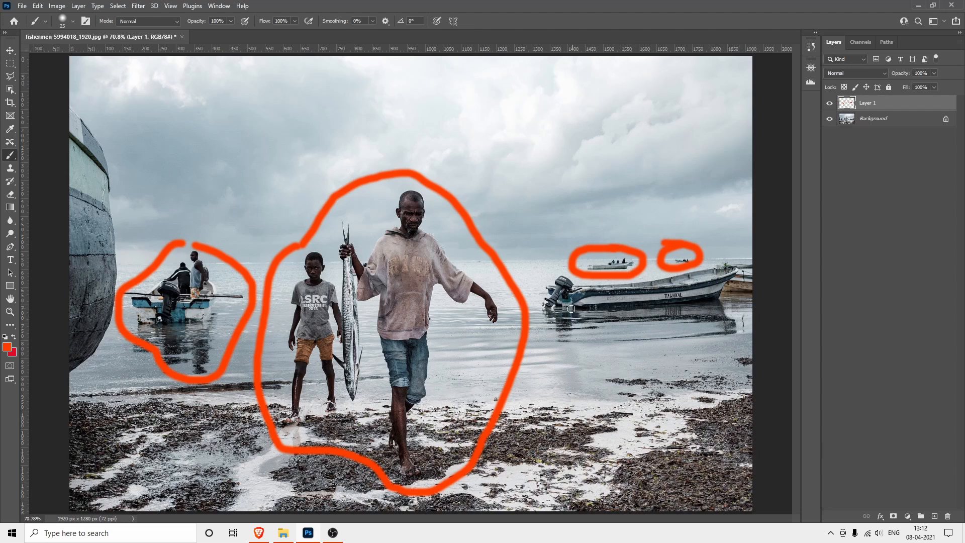
pyautogui.moveTo(576, 337); pyautogui.dragTo(702, 318)
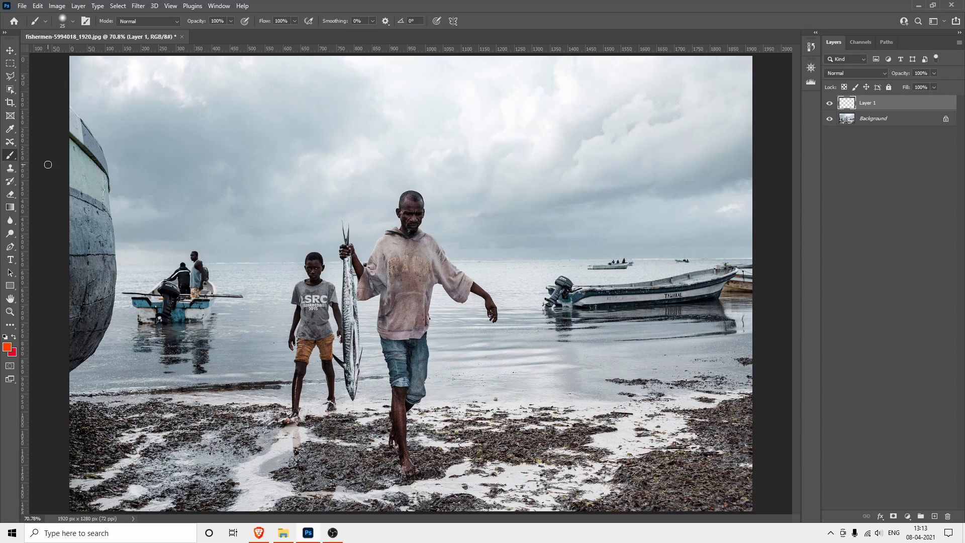
# Look at the Clone Stamp tool variants and activate the Patch Tool
pyautogui.click(10, 170)
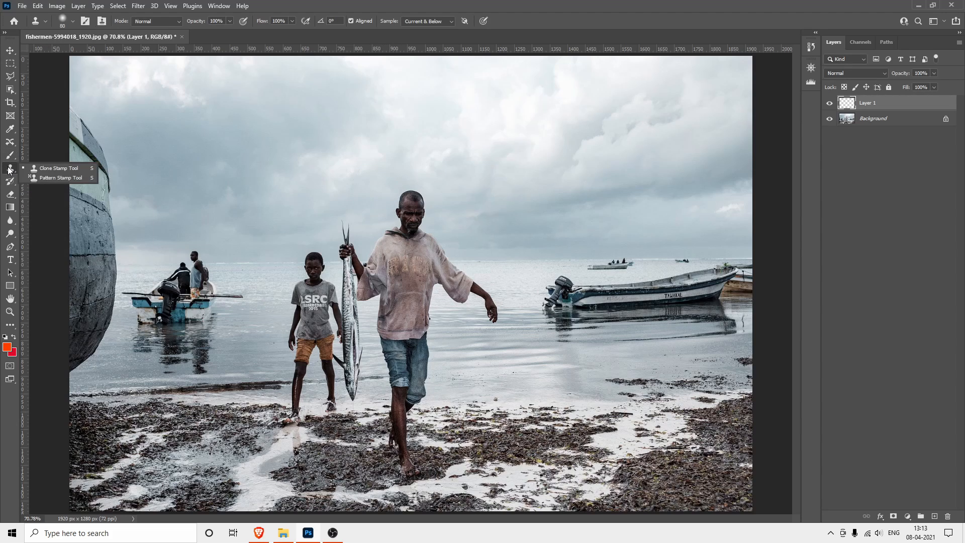
pyautogui.click(34, 168)
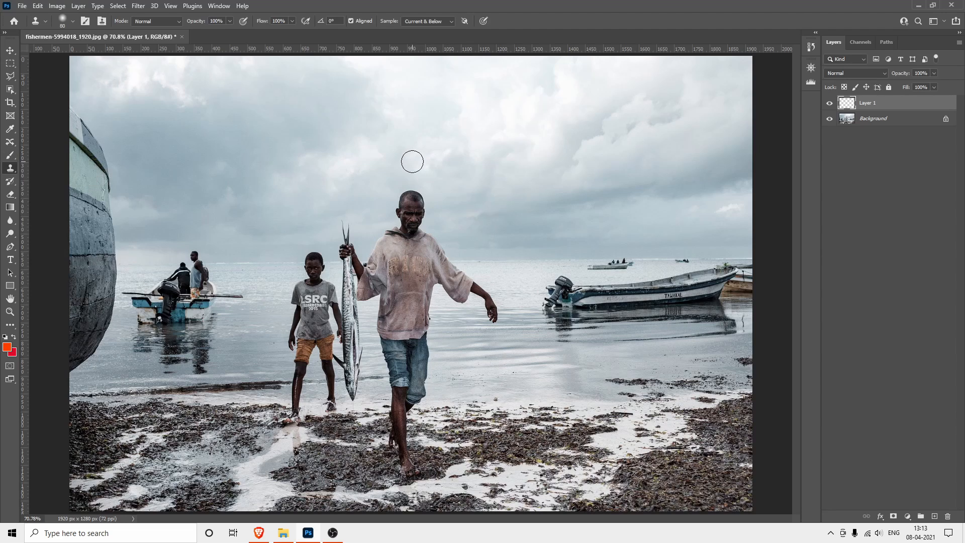
pyautogui.click(12, 172)
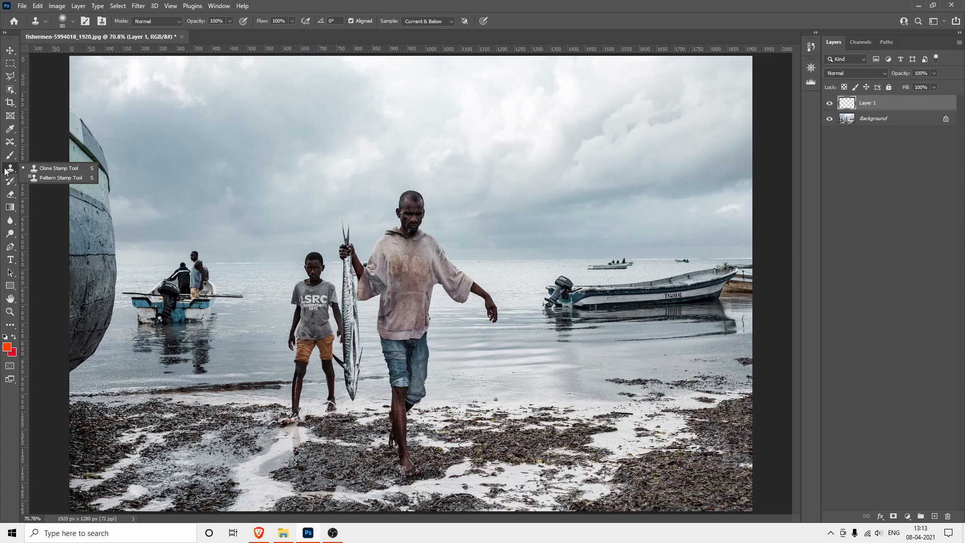
pyautogui.click(10, 142)
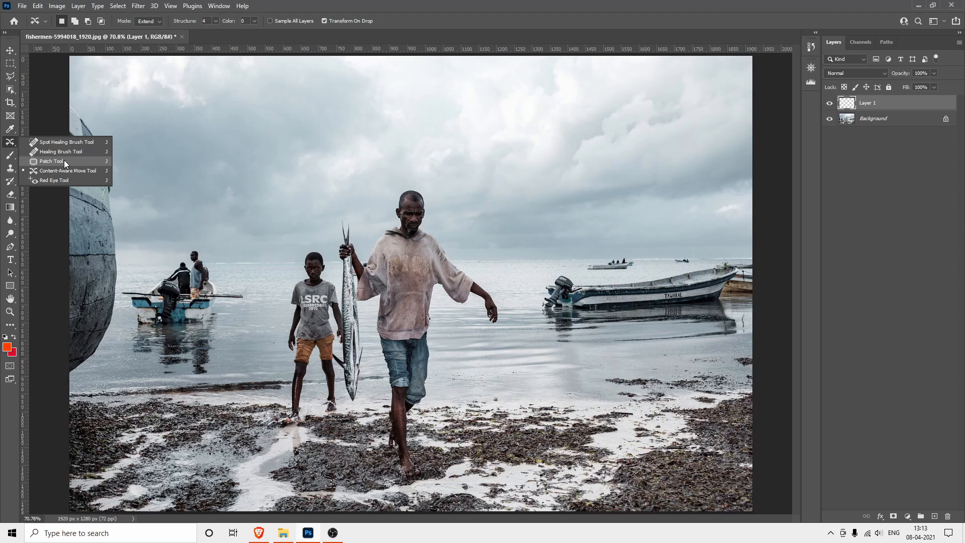
pyautogui.click(64, 161)
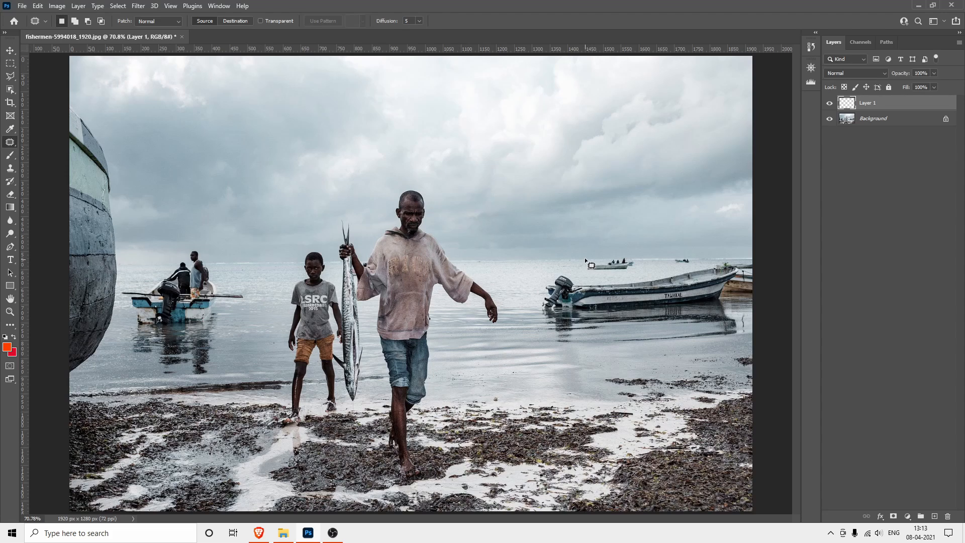
# Try to patch the larger distant boat on the horizon while the empty Layer 1 is active
pyautogui.moveTo(584, 257)
pyautogui.mouseDown()
pyautogui.moveTo(636, 267)
pyautogui.moveTo(628, 252)
pyautogui.moveTo(583, 258)
pyautogui.mouseUp()
pyautogui.click(621, 267)
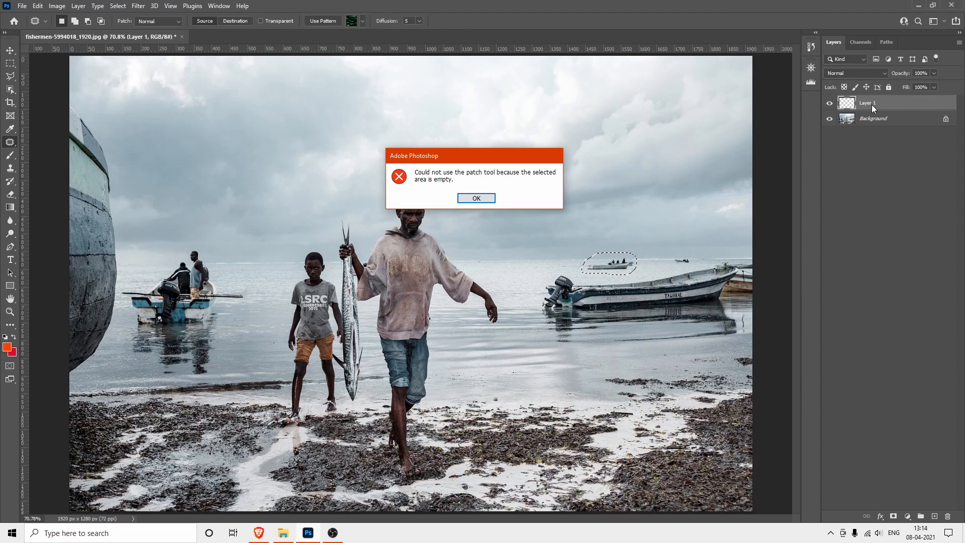
pyautogui.click(480, 199)
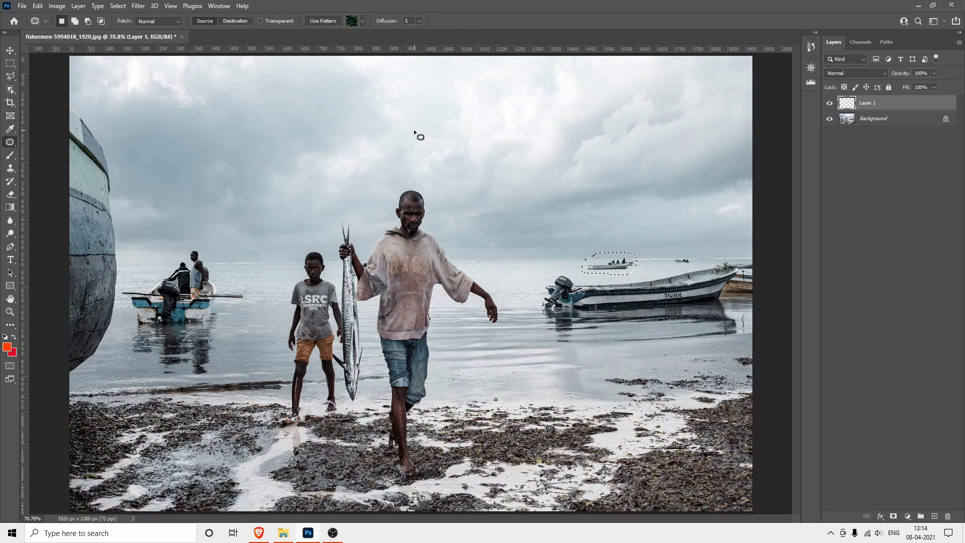
# Copy the selected boat area from the Background to its own layer, view it in isolation, and delete that layer
pyautogui.click(883, 125)
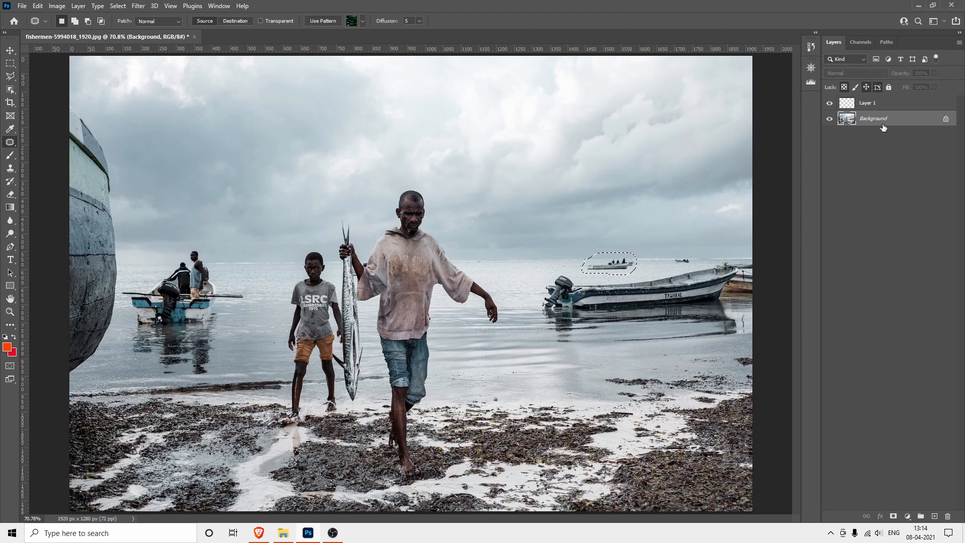
pyautogui.hotkey('ctrl', 'j')
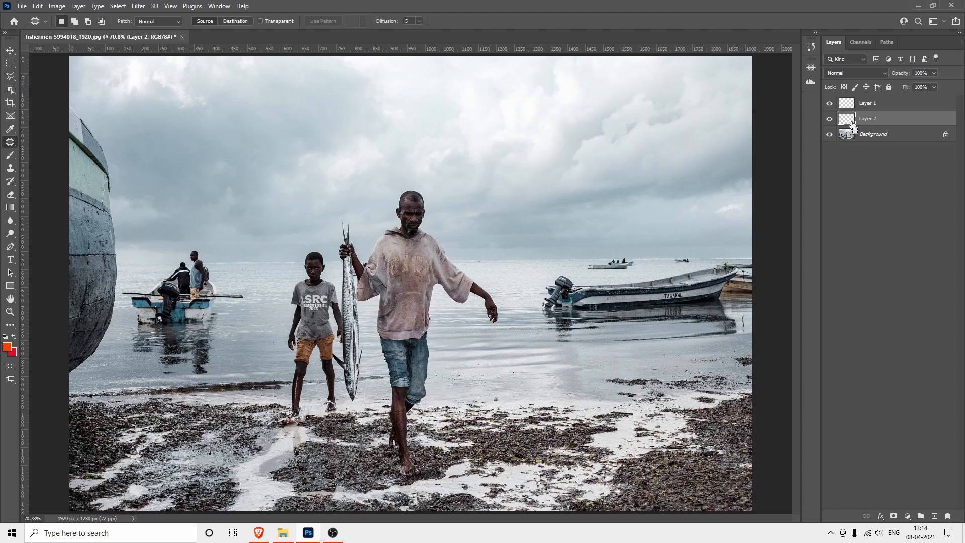
pyautogui.click(830, 134)
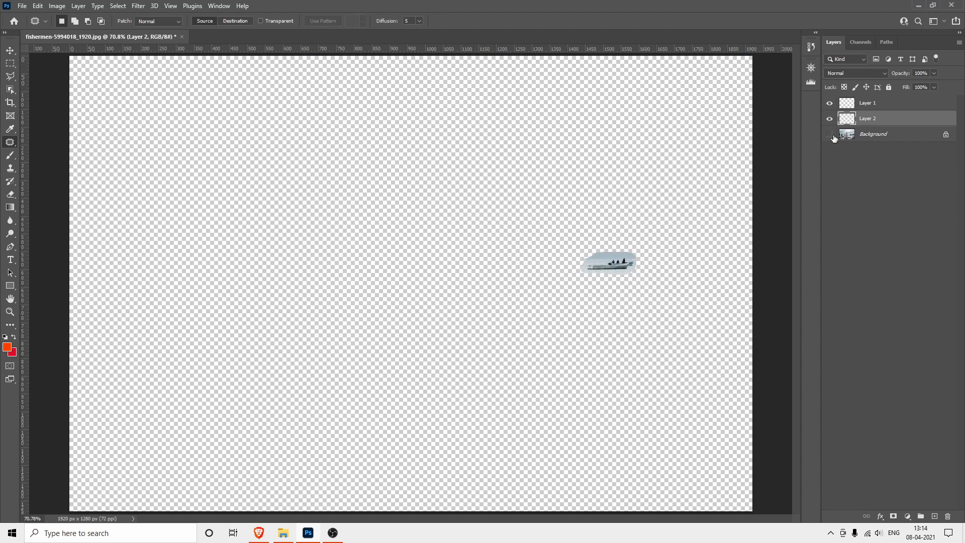
pyautogui.click(829, 134)
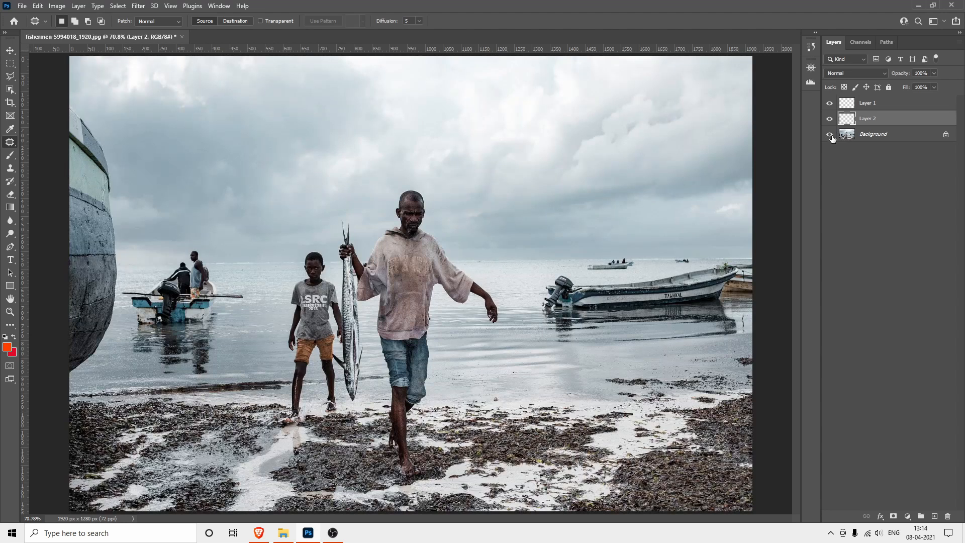
pyautogui.moveTo(887, 125); pyautogui.dragTo(949, 518)
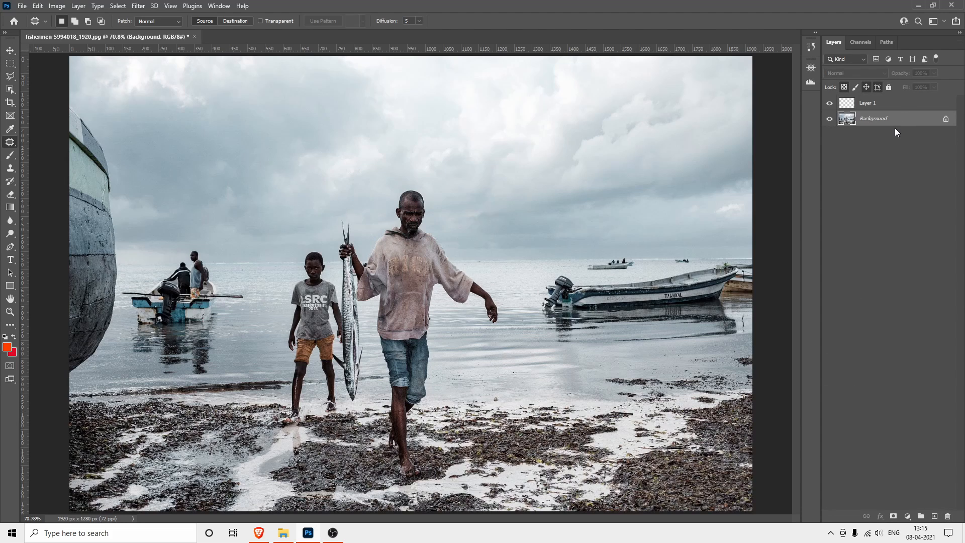
# Duplicate the whole Background layer and patch out the larger distant boat on the copy with clear horizon and water beside it
pyautogui.hotkey('ctrl', 'j')
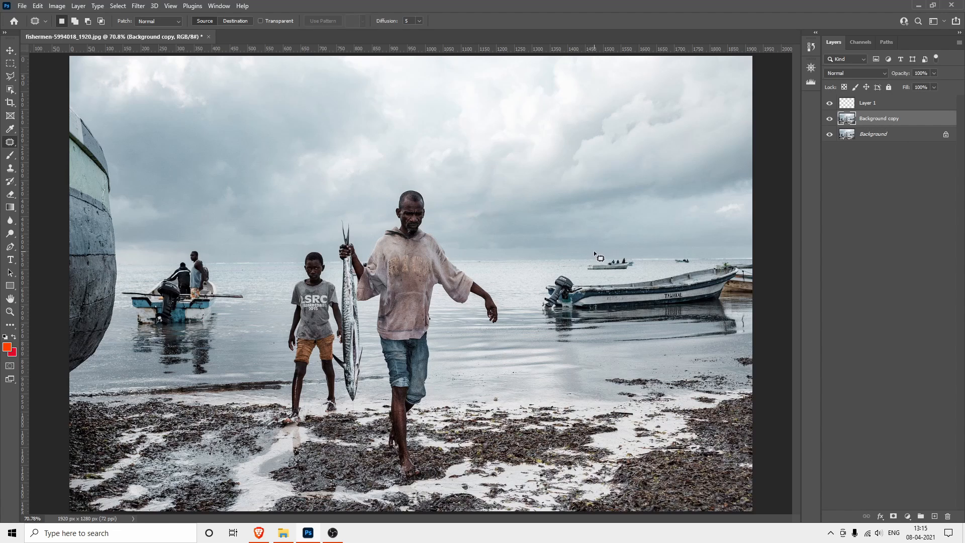
pyautogui.moveTo(595, 254)
pyautogui.mouseDown()
pyautogui.moveTo(582, 274)
pyautogui.moveTo(638, 270)
pyautogui.moveTo(642, 260)
pyautogui.moveTo(601, 250)
pyautogui.mouseUp()
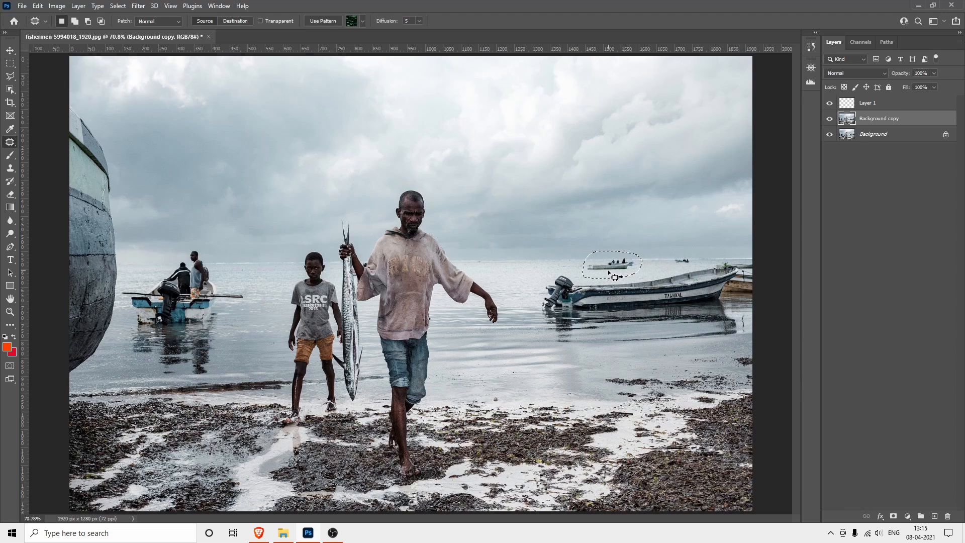
pyautogui.moveTo(609, 272); pyautogui.dragTo(505, 274)
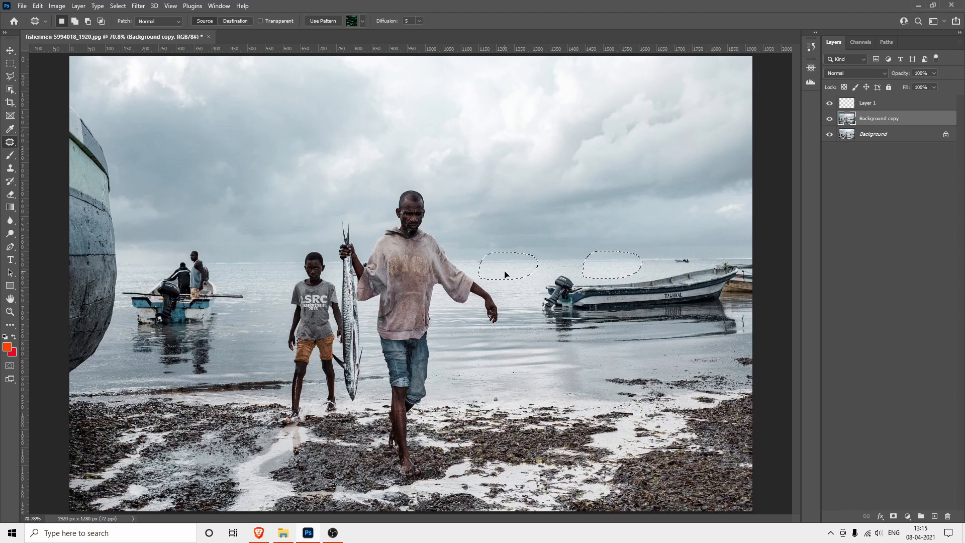
pyautogui.moveTo(505, 274); pyautogui.dragTo(507, 275)
pyautogui.hotkey('ctrl', 'd')
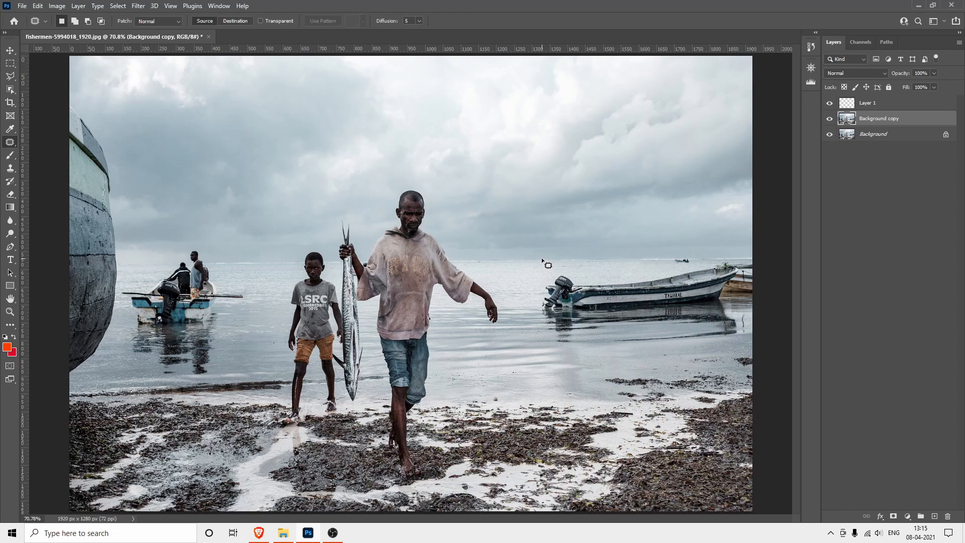
# Cover the remaining tiny boat on the horizon with a patch of clear sea, using the Patch Tool in Destination mode
pyautogui.click(226, 23)
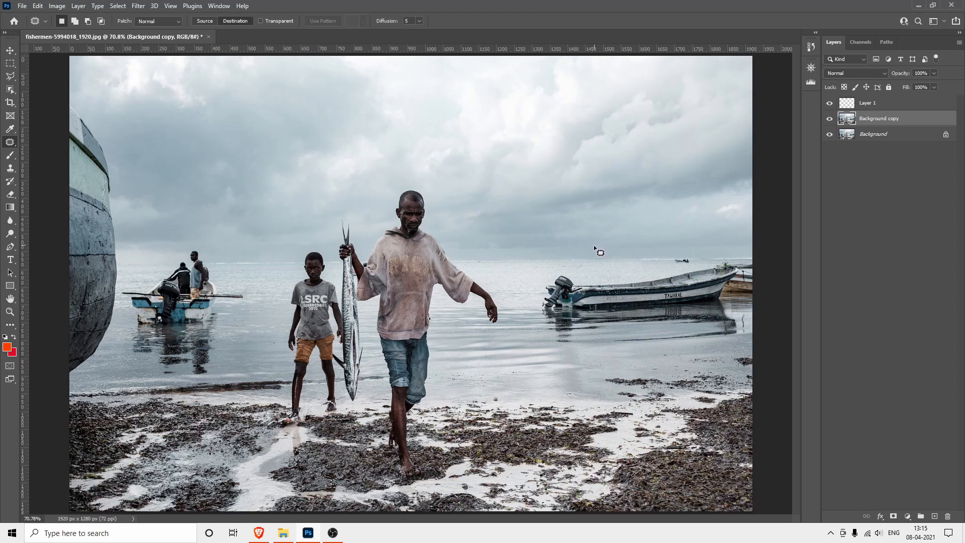
pyautogui.moveTo(593, 248)
pyautogui.mouseDown()
pyautogui.moveTo(578, 263)
pyautogui.moveTo(605, 275)
pyautogui.moveTo(629, 258)
pyautogui.moveTo(591, 249)
pyautogui.moveTo(612, 263)
pyautogui.moveTo(669, 264)
pyautogui.mouseUp()
pyautogui.hotkey('ctrl', 'd')
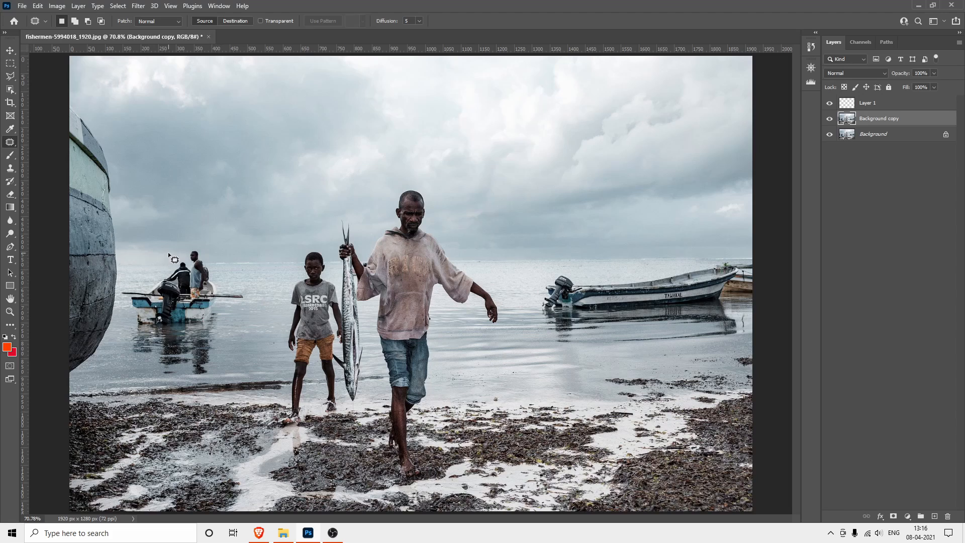
# Try to patch out the fishing boat beside the large hull using the moored boat's area, and undo the patch
pyautogui.moveTo(177, 245)
pyautogui.mouseDown()
pyautogui.moveTo(119, 292)
pyautogui.moveTo(123, 353)
pyautogui.moveTo(147, 376)
pyautogui.moveTo(219, 375)
pyautogui.moveTo(256, 314)
pyautogui.moveTo(244, 270)
pyautogui.mouseUp()
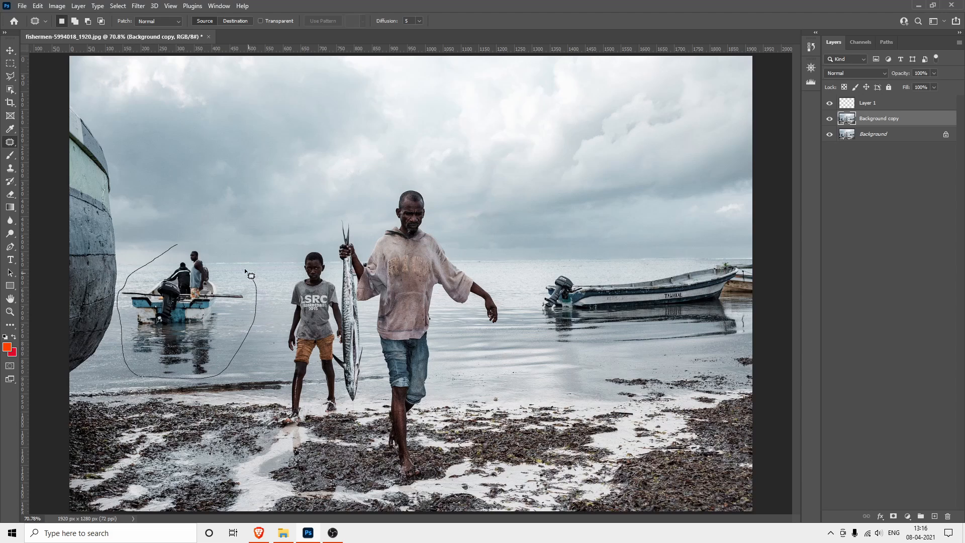
pyautogui.moveTo(202, 245); pyautogui.dragTo(177, 245)
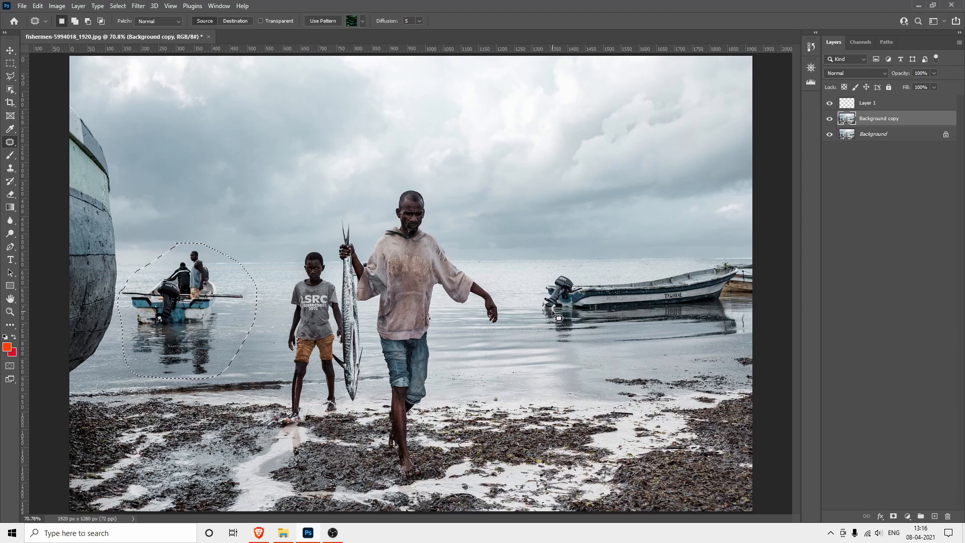
pyautogui.moveTo(192, 308); pyautogui.dragTo(673, 287)
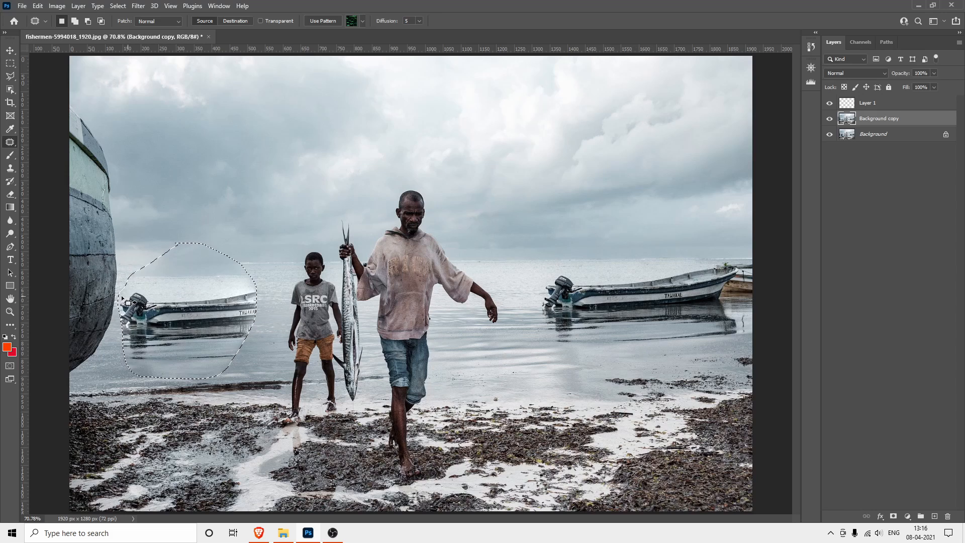
pyautogui.click(211, 225)
pyautogui.hotkey('ctrl', 'z')
pyautogui.hotkey('ctrl', 'z')
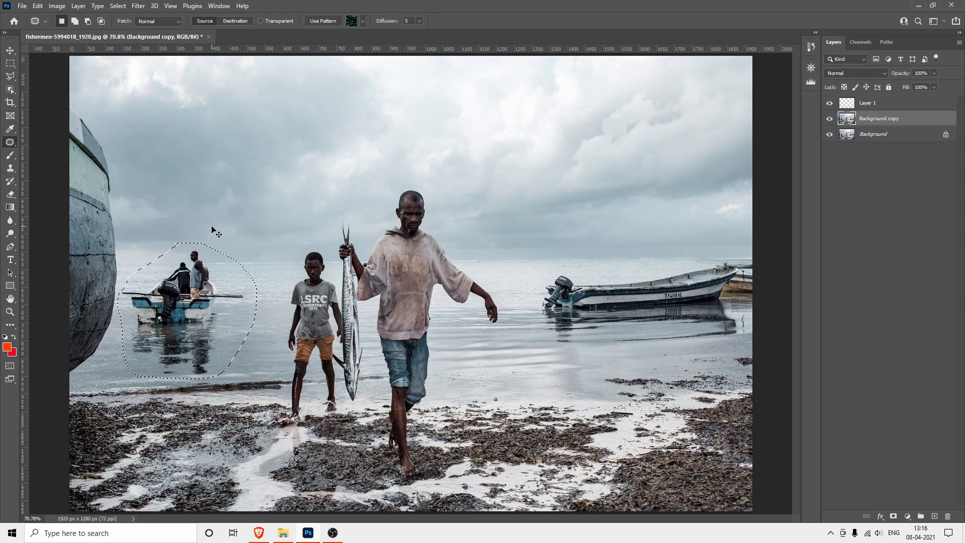
pyautogui.click(211, 225)
# Outline the man and boy with a loose freehand selection and open Content-Aware Fill for it
pyautogui.moveTo(402, 178); pyautogui.dragTo(355, 207)
pyautogui.moveTo(309, 229)
pyautogui.mouseDown()
pyautogui.moveTo(284, 288)
pyautogui.moveTo(274, 409)
pyautogui.moveTo(318, 433)
pyautogui.moveTo(346, 418)
pyautogui.moveTo(370, 468)
pyautogui.mouseUp()
pyautogui.moveTo(423, 491)
pyautogui.mouseDown()
pyautogui.moveTo(487, 410)
pyautogui.moveTo(508, 328)
pyautogui.moveTo(492, 248)
pyautogui.moveTo(400, 177)
pyautogui.mouseUp()
pyautogui.click(36, 7)
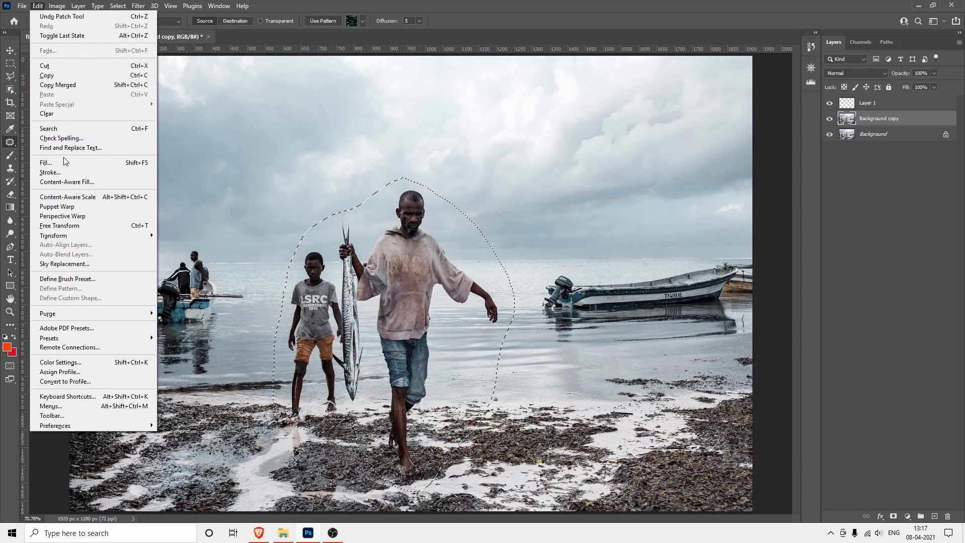
pyautogui.click(66, 181)
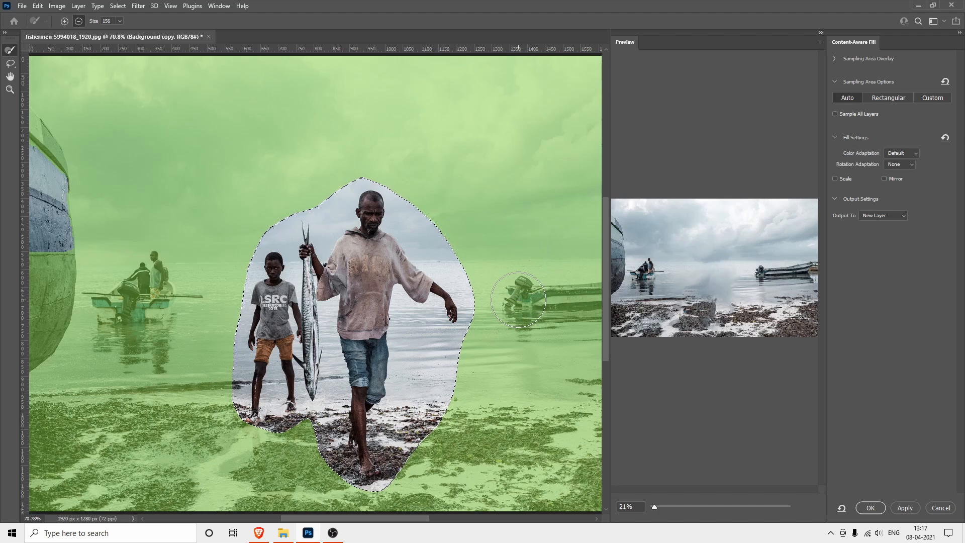
# Exclude the moored boat, the fishing boat and the large hull from the fill's sampling area
pyautogui.moveTo(517, 300)
pyautogui.mouseDown()
pyautogui.moveTo(593, 302)
pyautogui.moveTo(520, 317)
pyautogui.moveTo(528, 307)
pyautogui.mouseUp()
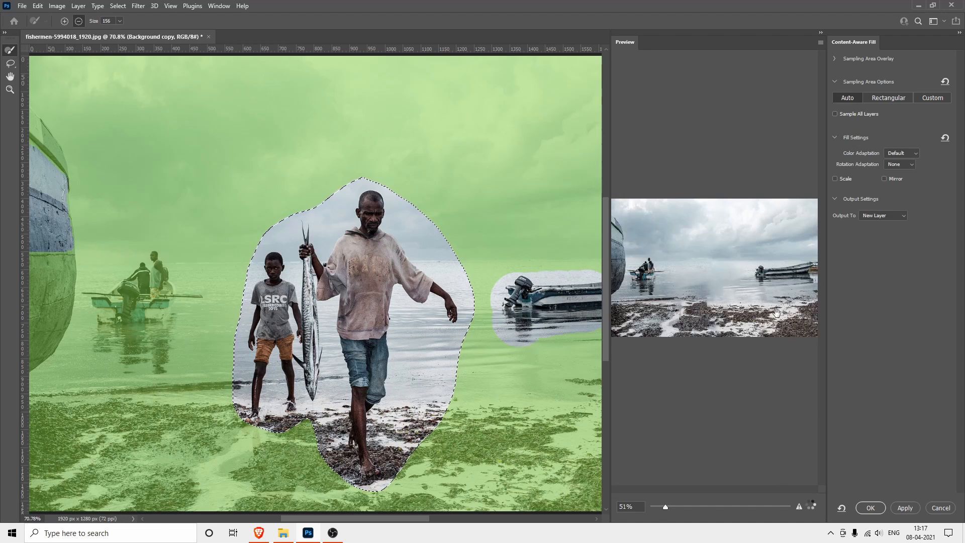
pyautogui.moveTo(133, 269)
pyautogui.mouseDown()
pyautogui.moveTo(175, 279)
pyautogui.moveTo(180, 299)
pyautogui.moveTo(130, 314)
pyautogui.moveTo(110, 306)
pyautogui.moveTo(122, 354)
pyautogui.moveTo(146, 357)
pyautogui.moveTo(154, 348)
pyautogui.moveTo(116, 322)
pyautogui.moveTo(102, 297)
pyautogui.moveTo(177, 293)
pyautogui.moveTo(141, 268)
pyautogui.mouseUp()
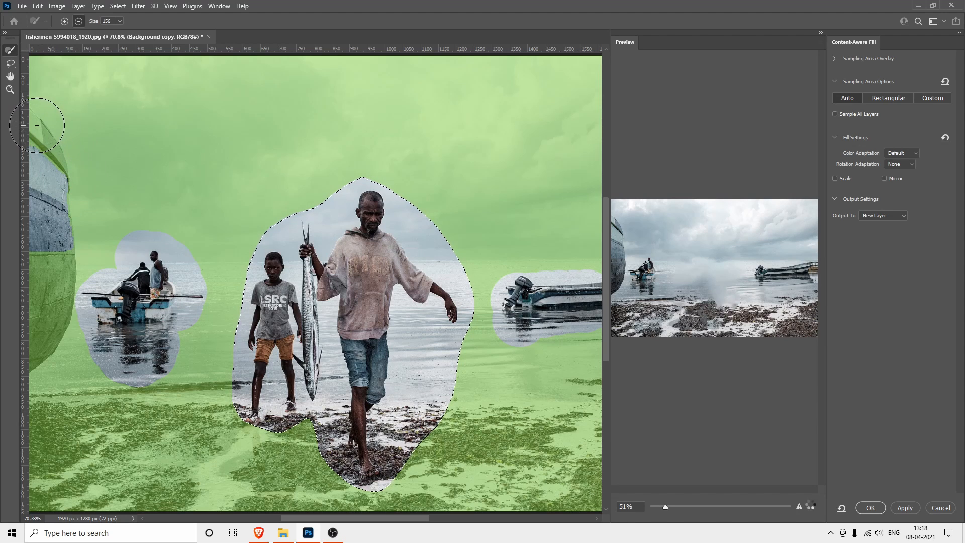
pyautogui.moveTo(37, 125)
pyautogui.mouseDown()
pyautogui.moveTo(67, 168)
pyautogui.moveTo(64, 225)
pyautogui.moveTo(54, 311)
pyautogui.moveTo(19, 360)
pyautogui.mouseUp()
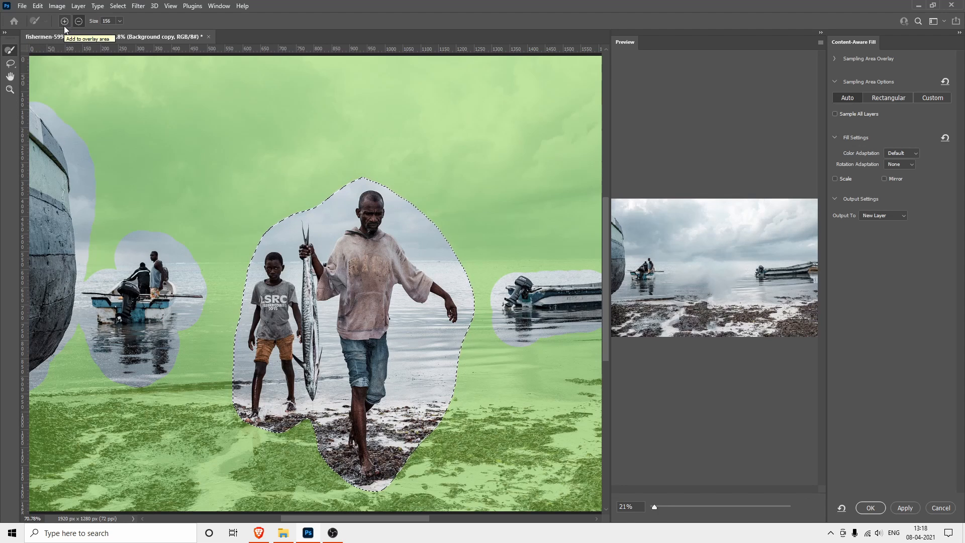
# Add a bit of sampling area back over the fishing boat's upper edge, and exclude that area again
pyautogui.moveTo(169, 237); pyautogui.dragTo(199, 265)
pyautogui.click(78, 21)
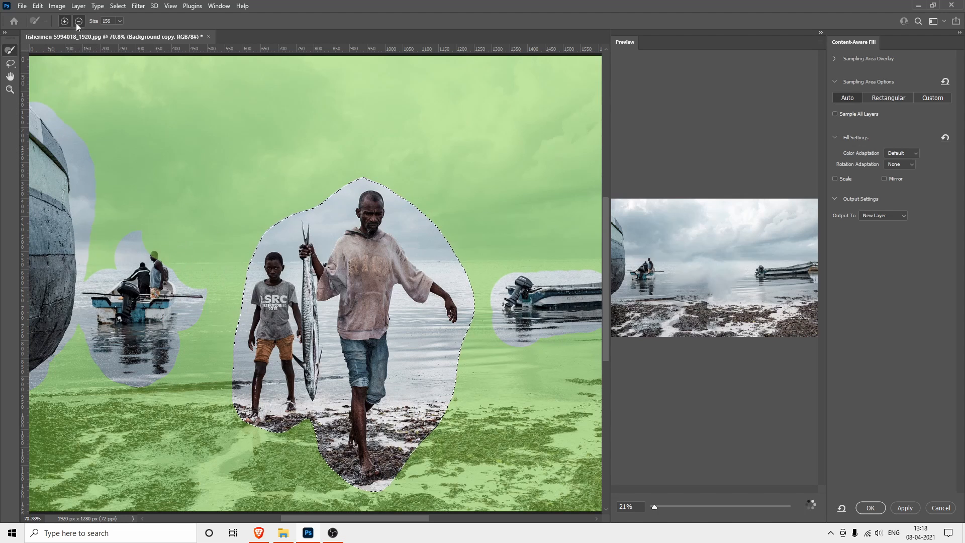
pyautogui.moveTo(138, 255); pyautogui.dragTo(172, 276)
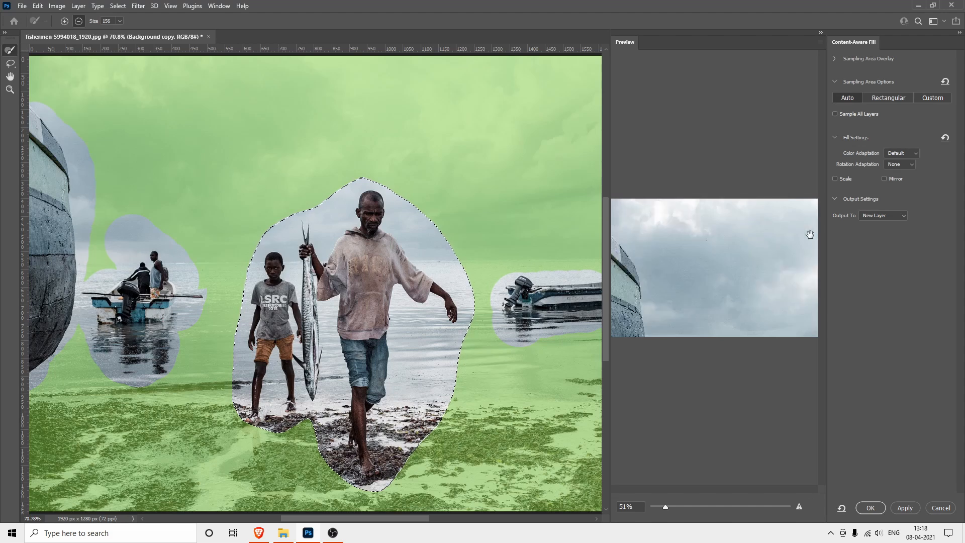
# Set the fill's color adaptation to Very High
pyautogui.click(906, 153)
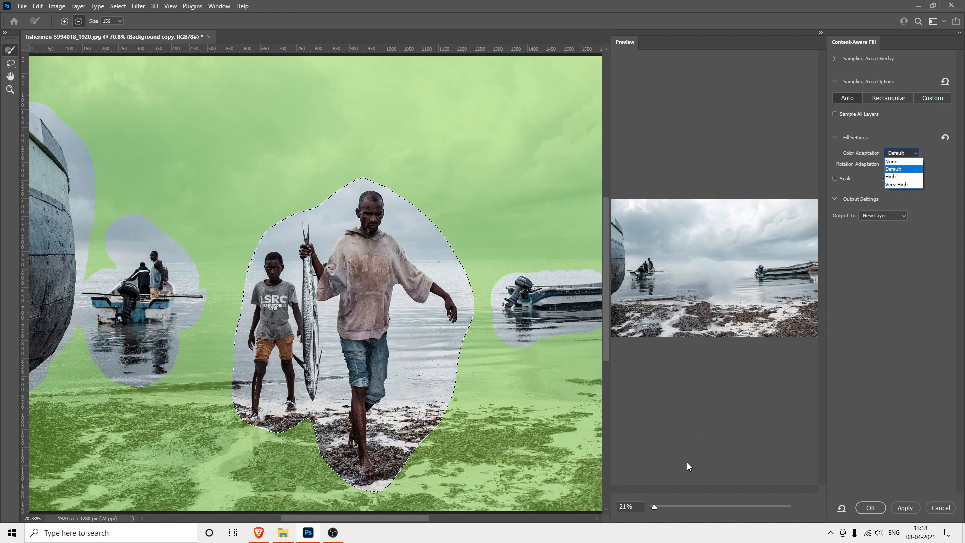
pyautogui.click(663, 507)
pyautogui.moveTo(652, 508); pyautogui.dragTo(666, 511)
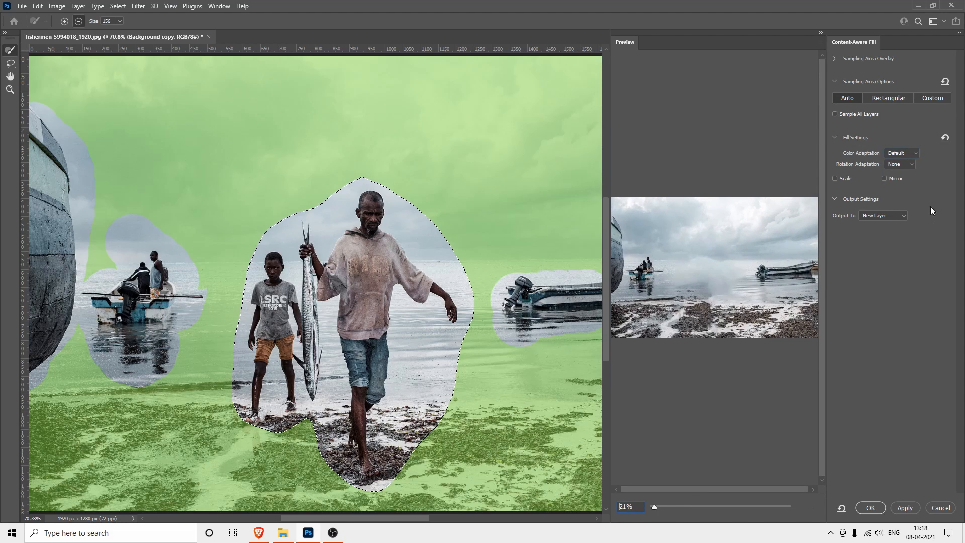
pyautogui.click(904, 155)
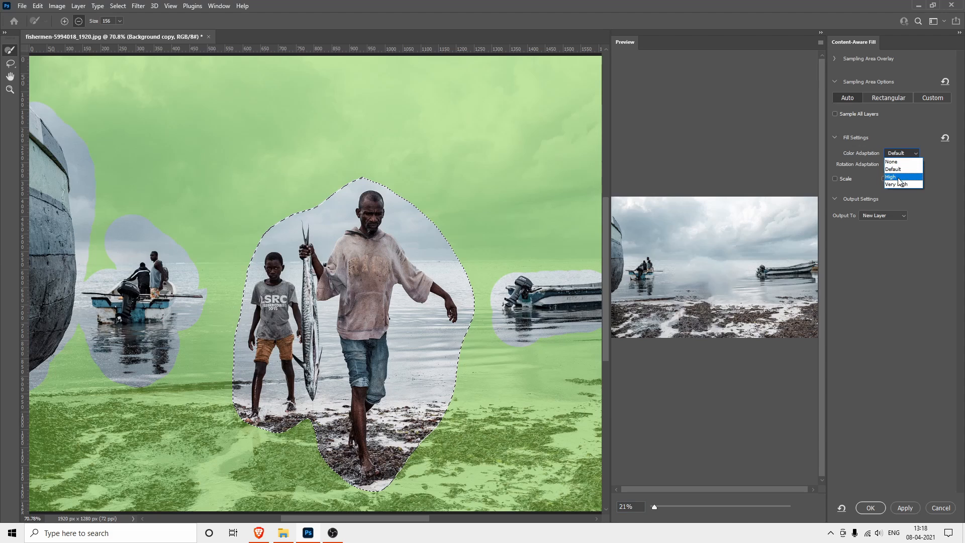
pyautogui.click(898, 184)
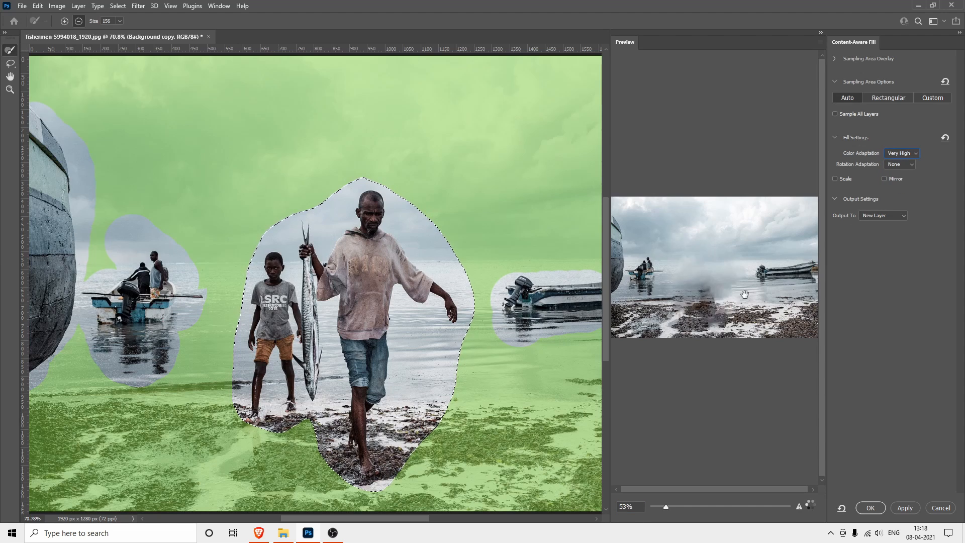
# Try Full rotation adaptation for the fill, and return it to None
pyautogui.click(899, 166)
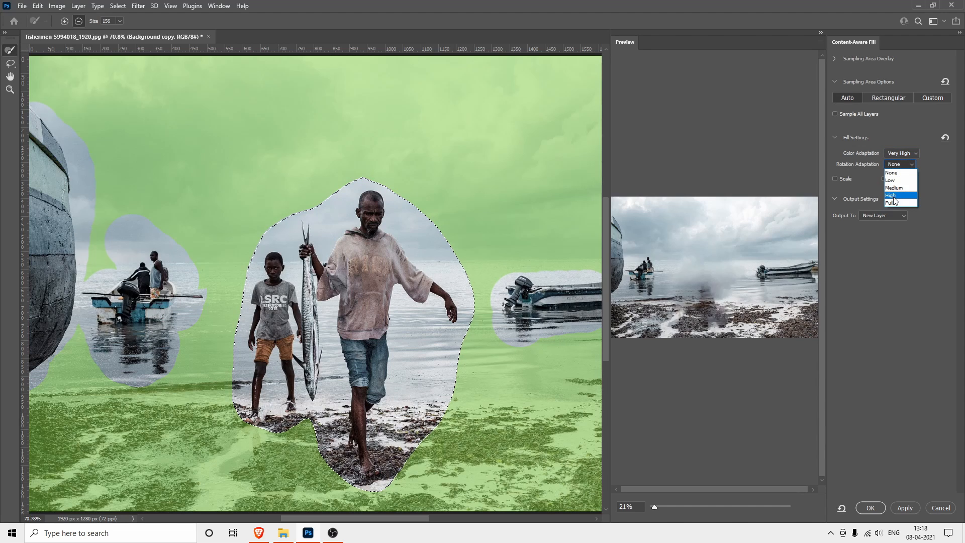
pyautogui.click(892, 202)
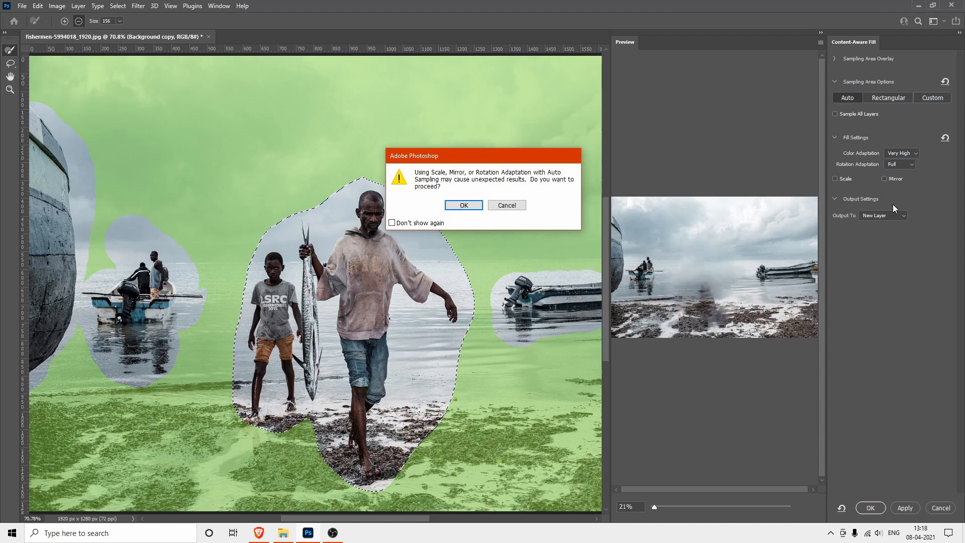
pyautogui.click(506, 206)
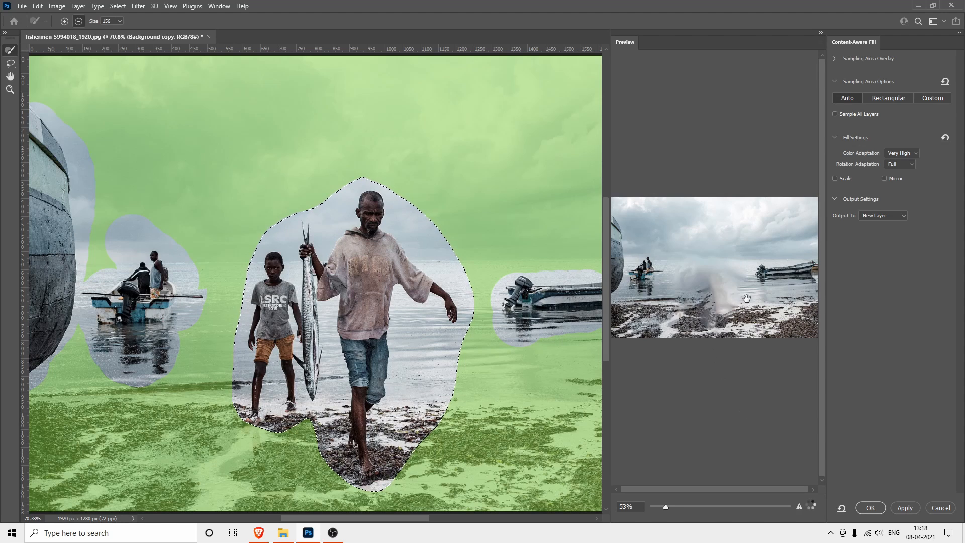
pyautogui.click(897, 165)
pyautogui.click(898, 164)
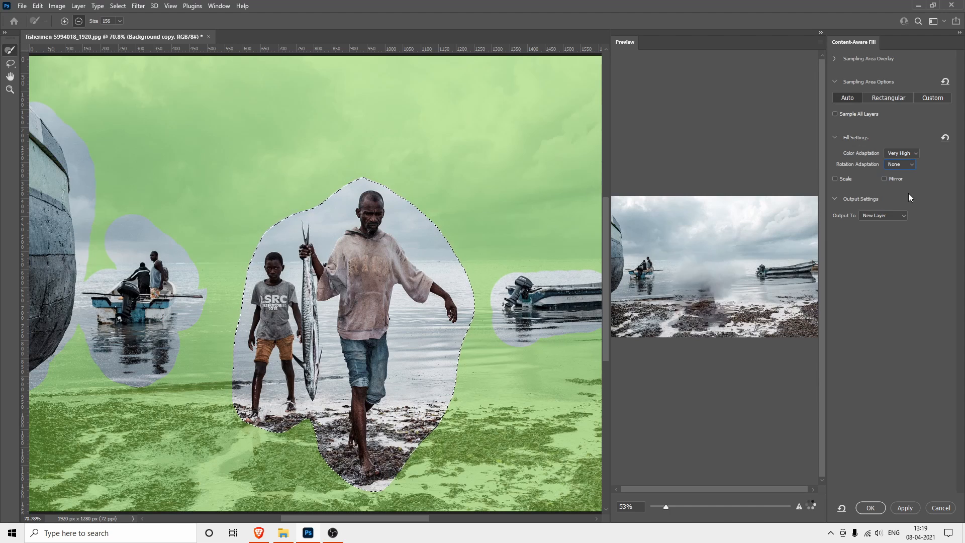
# Allow scaling and mirroring in the fill, commit it to a new layer, and deselect the area
pyautogui.click(845, 180)
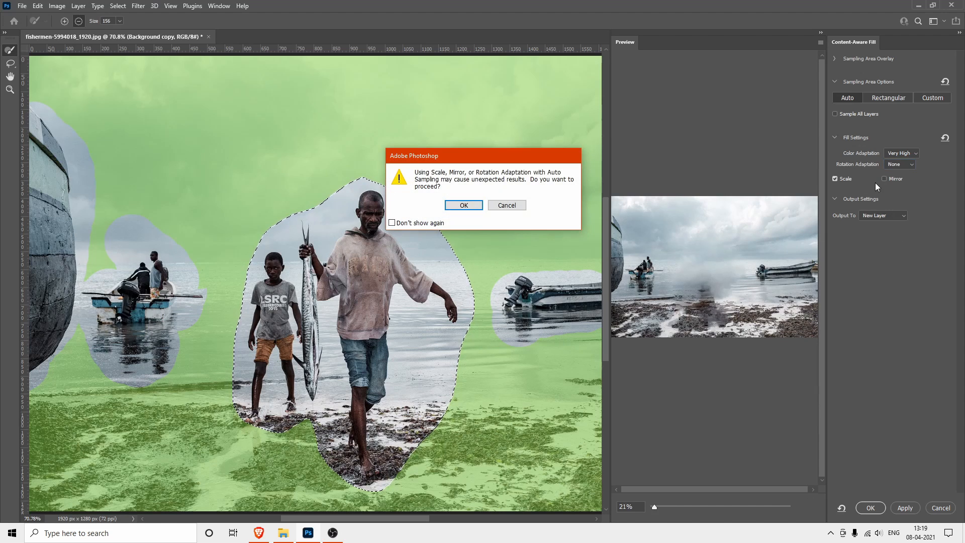
pyautogui.click(462, 205)
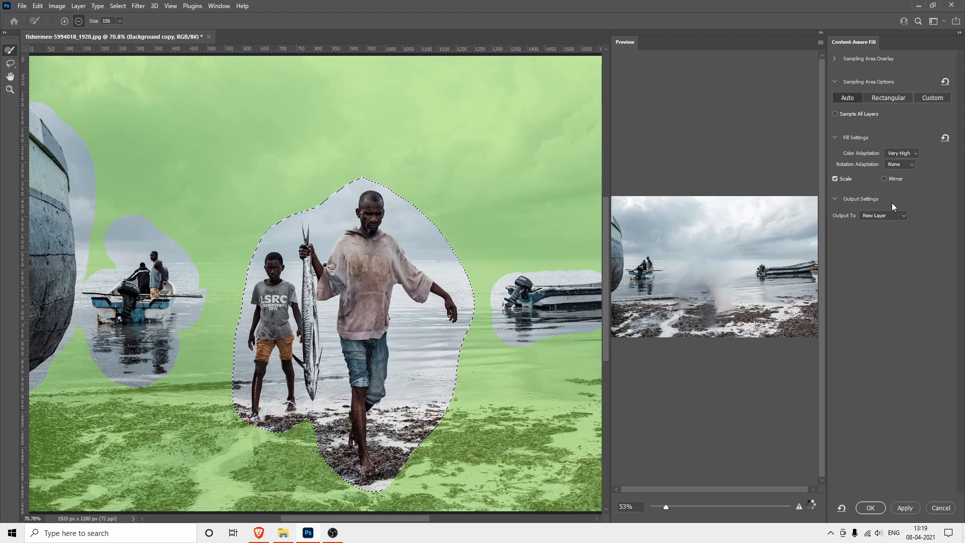
pyautogui.click(884, 179)
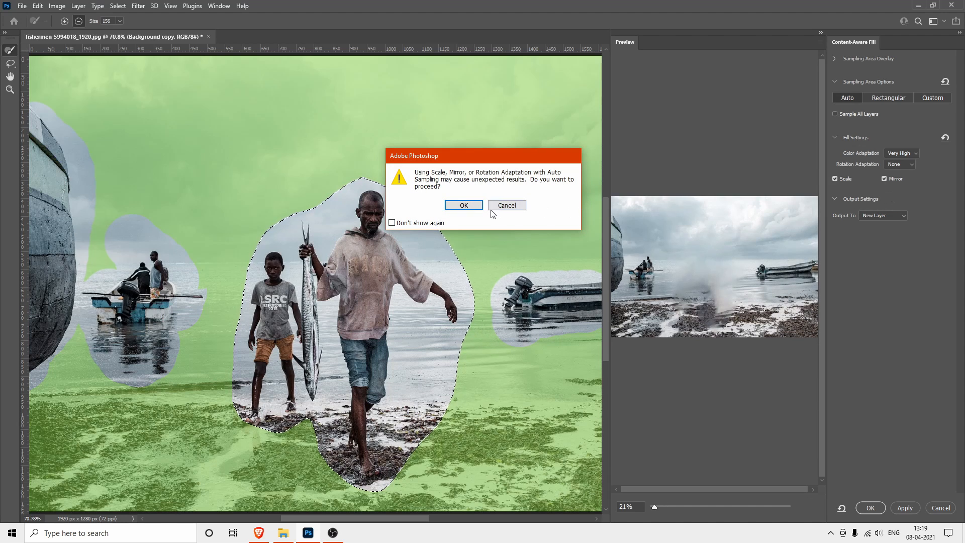
pyautogui.click(464, 205)
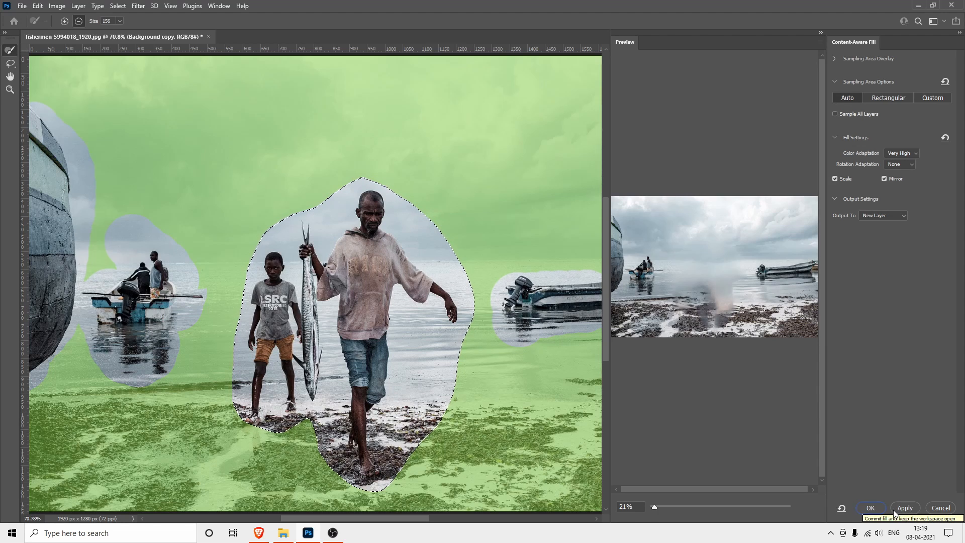
pyautogui.click(870, 508)
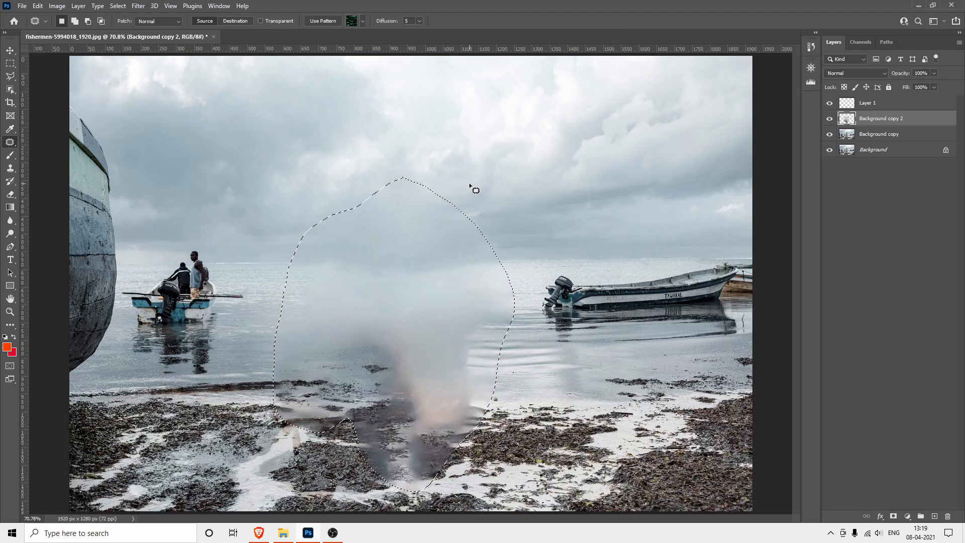
pyautogui.hotkey('ctrl', 'd')
# Switch to the Healing Brush, enlarge it to 125 px and set it to sample all layers
pyautogui.rightClick(9, 144)
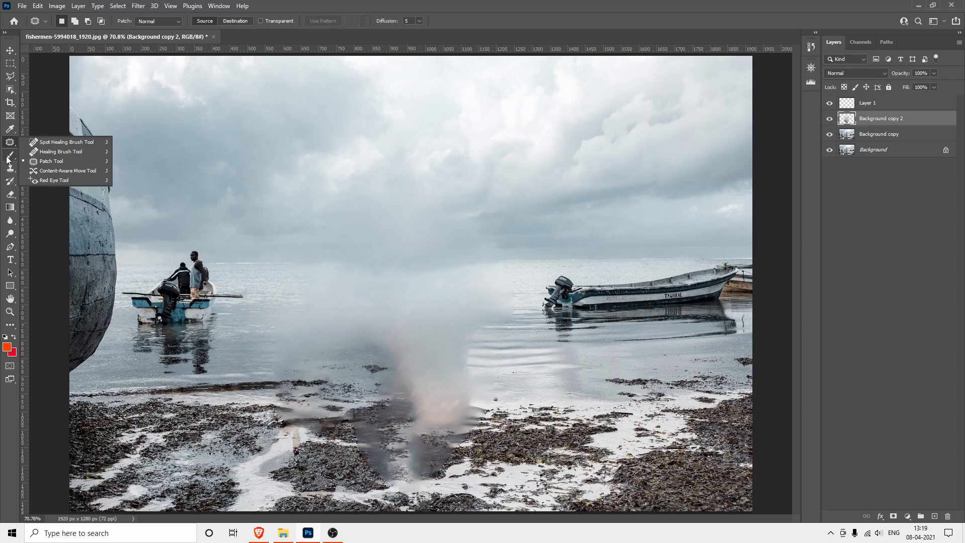
pyautogui.click(46, 152)
pyautogui.press(']')
pyautogui.press(']')
pyautogui.press(']')
pyautogui.press(']')
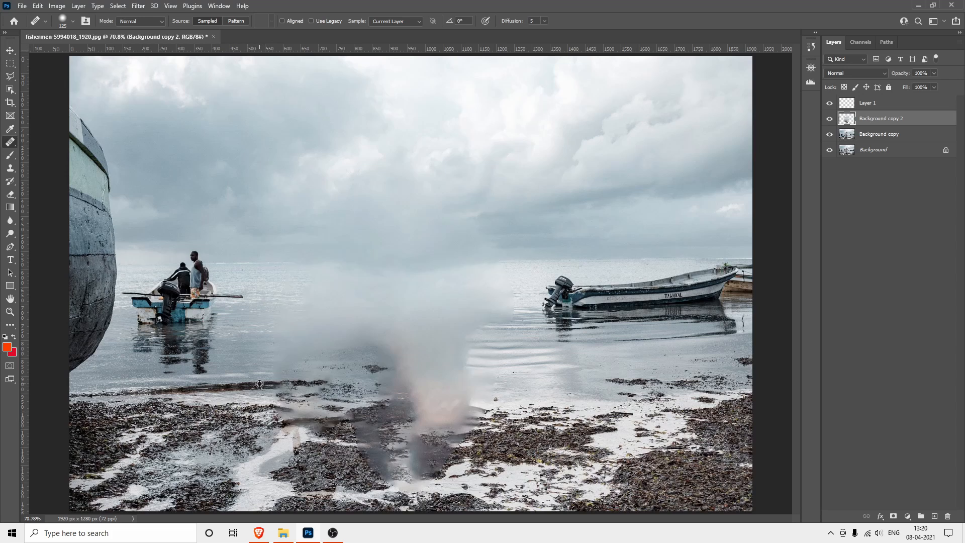
pyautogui.keyDown('alt'); pyautogui.click(259, 384); pyautogui.keyUp('alt')
pyautogui.moveTo(360, 381); pyautogui.dragTo(375, 378)
pyautogui.click(373, 22)
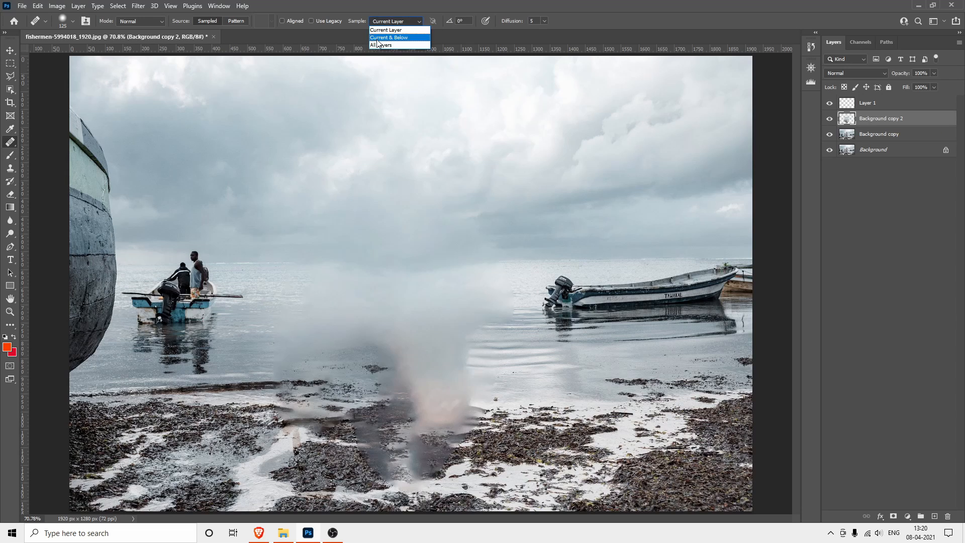
pyautogui.click(376, 45)
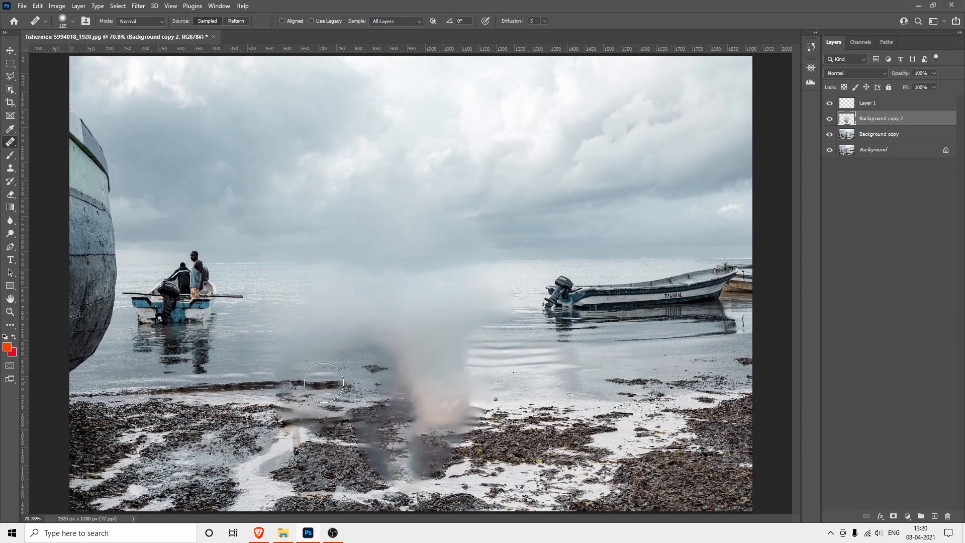
# Extend the dark seaweed waterline across the blurred fill to the photo's right edge with healing strokes sampled from the shore
pyautogui.click(320, 381)
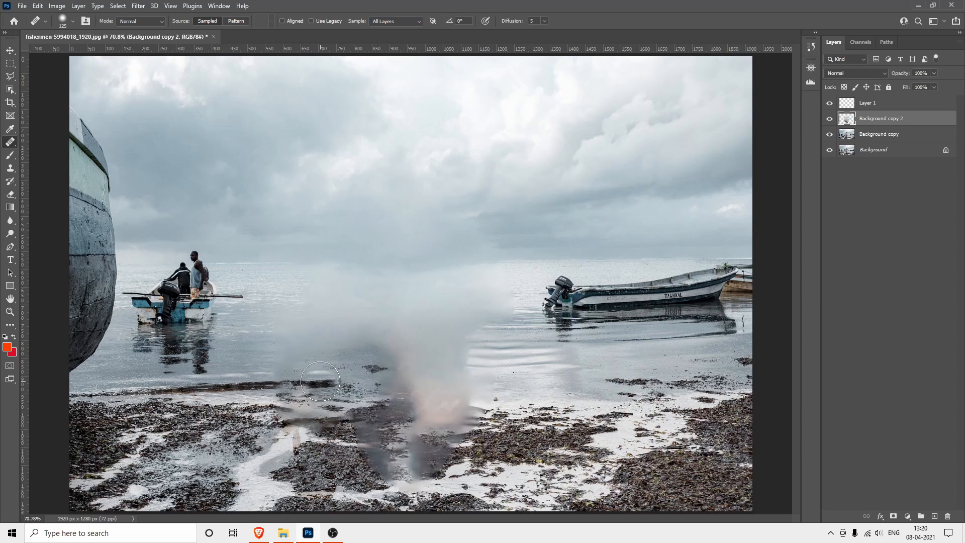
pyautogui.moveTo(320, 381); pyautogui.dragTo(400, 377)
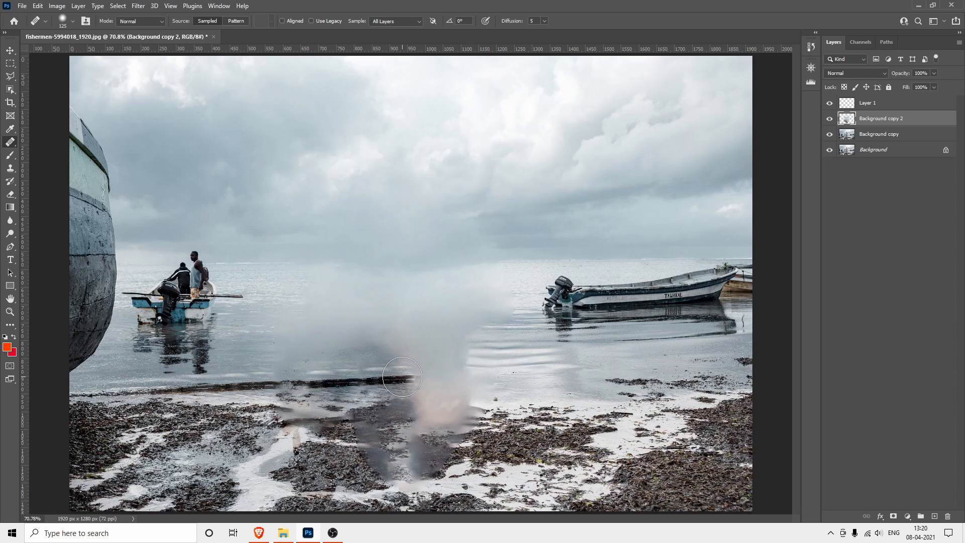
pyautogui.keyDown('alt'); pyautogui.click(119, 392); pyautogui.keyUp('alt')
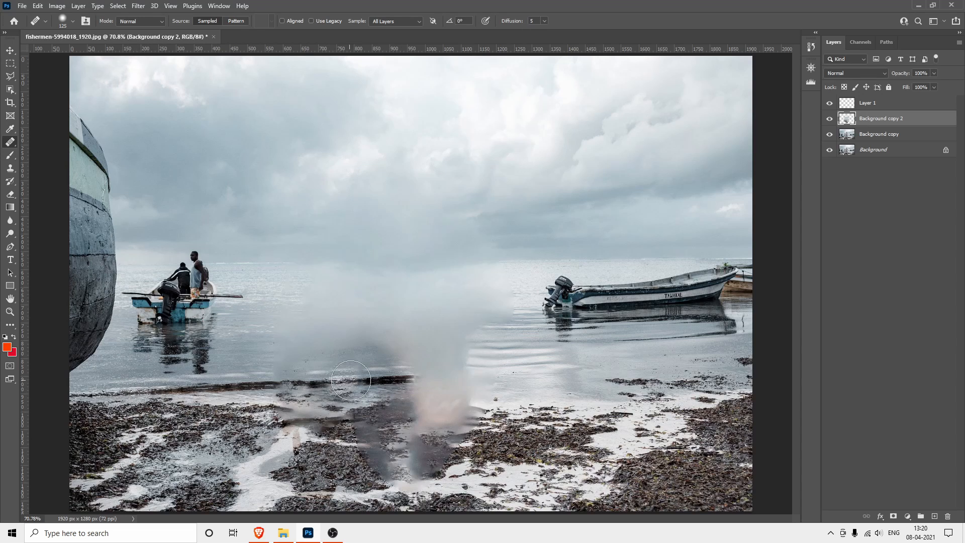
pyautogui.moveTo(421, 378); pyautogui.dragTo(585, 366)
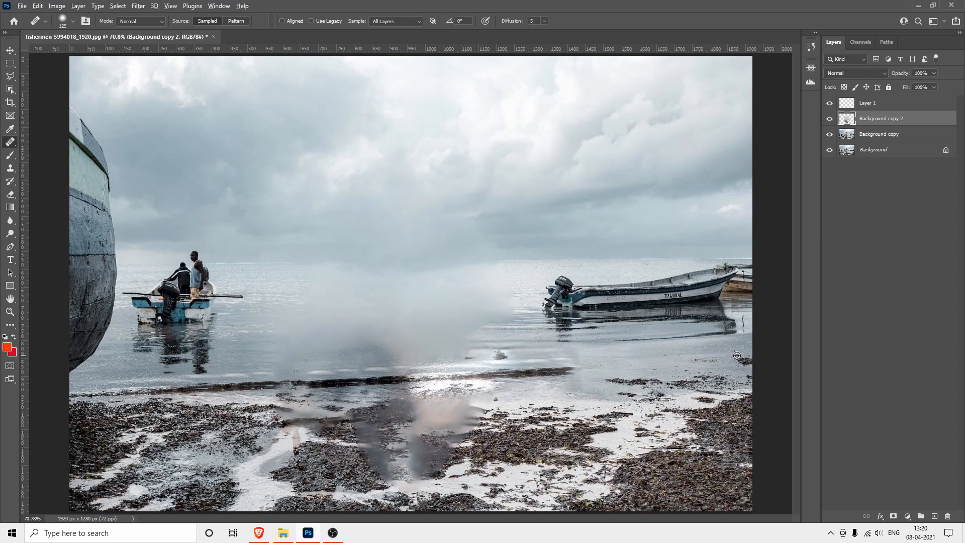
pyautogui.keyDown('alt'); pyautogui.click(736, 355); pyautogui.keyUp('alt')
pyautogui.moveTo(684, 365)
pyautogui.mouseDown()
pyautogui.moveTo(668, 355)
pyautogui.moveTo(560, 373)
pyautogui.mouseUp()
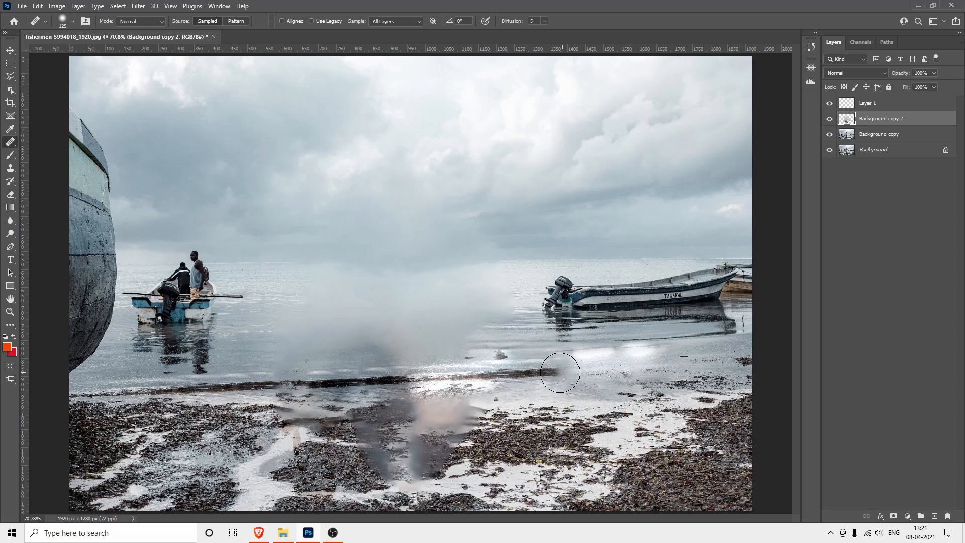
pyautogui.keyDown('alt'); pyautogui.click(123, 393); pyautogui.keyUp('alt')
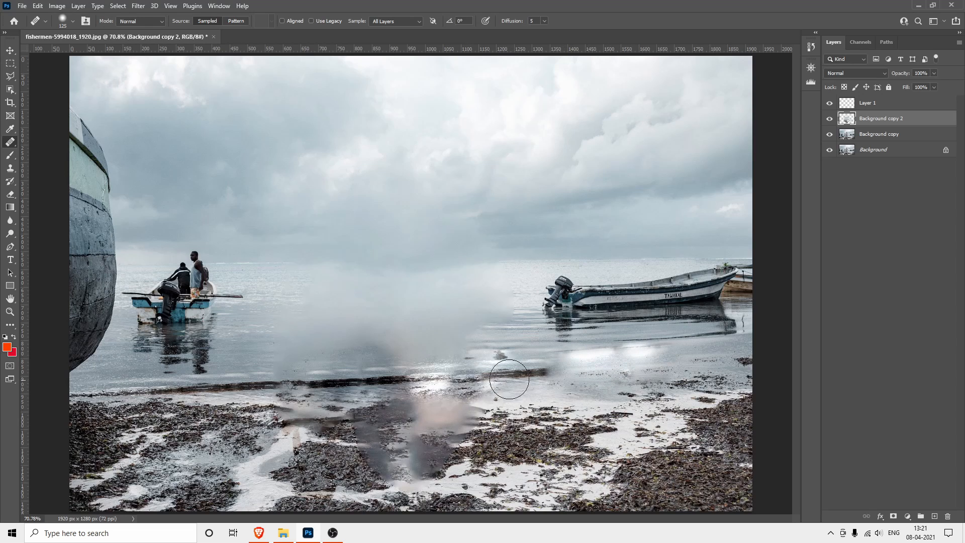
pyautogui.moveTo(542, 375); pyautogui.dragTo(752, 354)
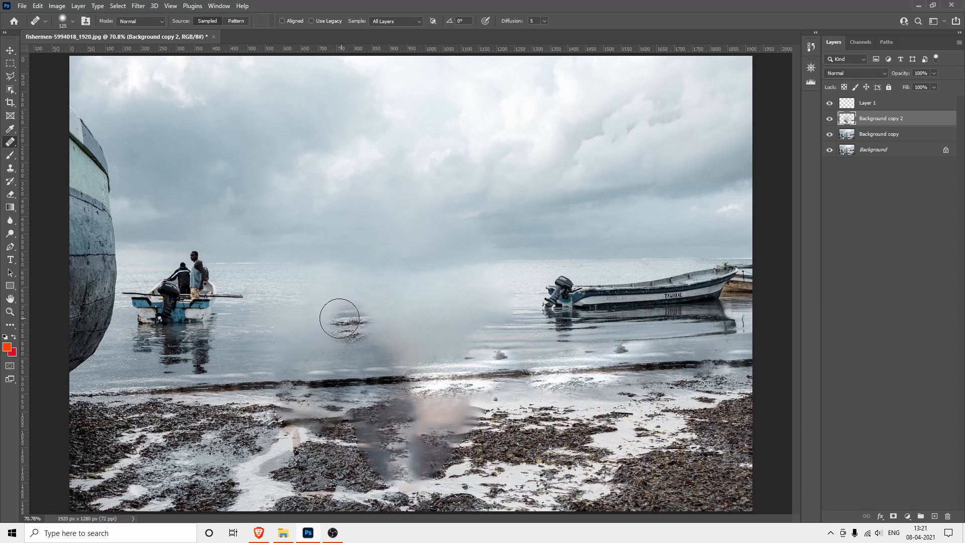
# Heal the dark smudges at the lower end of the filled area with seaweed texture sampled from the beach
pyautogui.moveTo(341, 460)
pyautogui.mouseDown()
pyautogui.moveTo(347, 452)
pyautogui.moveTo(335, 483)
pyautogui.moveTo(378, 481)
pyautogui.mouseUp()
pyautogui.keyDown('alt'); pyautogui.click(308, 463); pyautogui.keyUp('alt')
pyautogui.keyDown('alt'); pyautogui.click(317, 483); pyautogui.keyUp('alt')
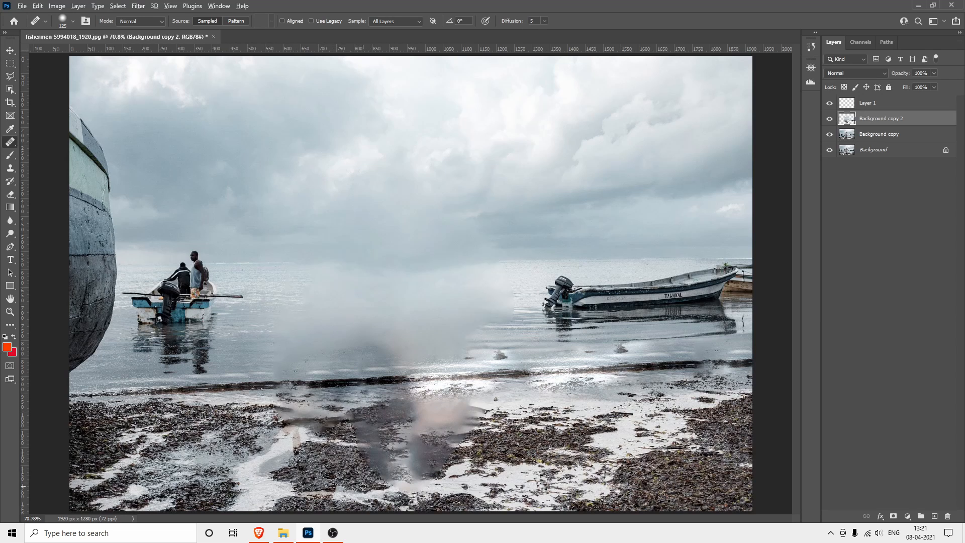
pyautogui.keyDown('alt'); pyautogui.click(577, 460); pyautogui.keyUp('alt')
pyautogui.moveTo(446, 459)
pyautogui.mouseDown()
pyautogui.moveTo(420, 467)
pyautogui.moveTo(422, 454)
pyautogui.moveTo(445, 444)
pyautogui.mouseUp()
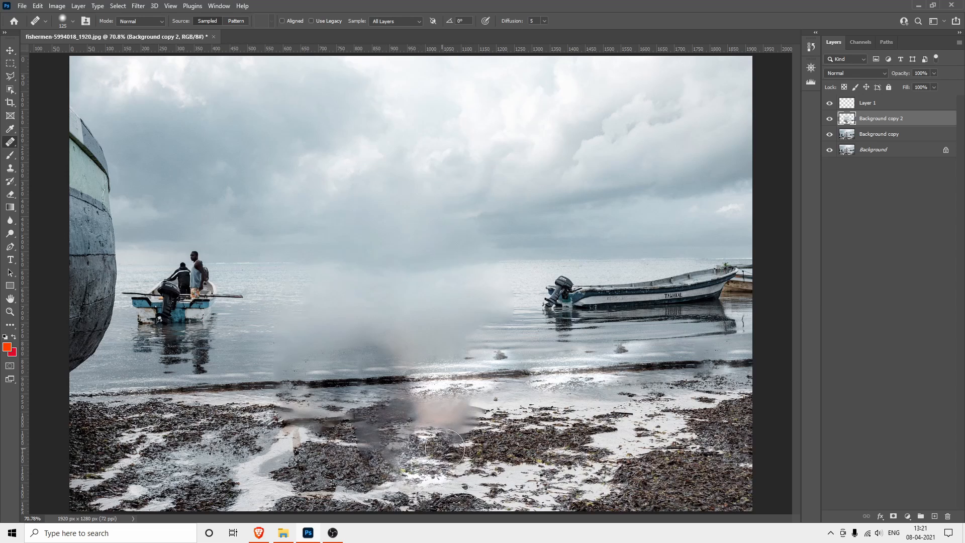
# Lower the healing brush's hardness to the minimum and heal the pinkish smudge and leftover foot traces on the beach
pyautogui.click(73, 21)
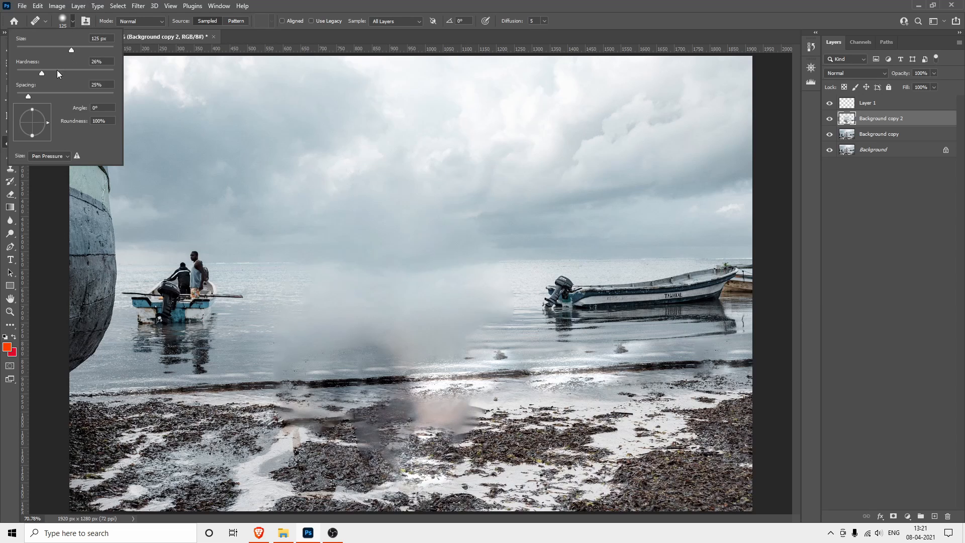
pyautogui.moveTo(43, 73)
pyautogui.mouseDown()
pyautogui.moveTo(2, 77)
pyautogui.moveTo(3, 103)
pyautogui.mouseUp()
pyautogui.click(361, 2)
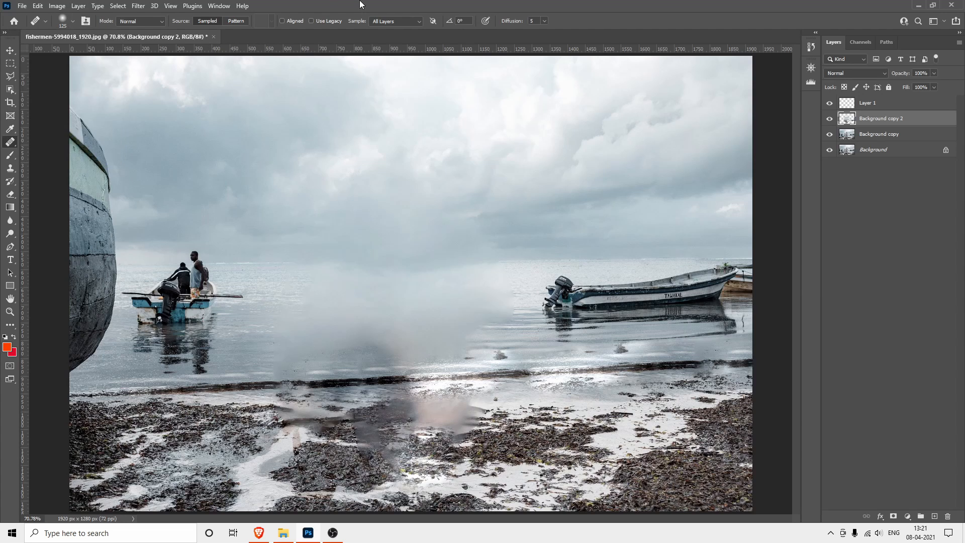
pyautogui.moveTo(463, 317); pyautogui.dragTo(469, 346)
pyautogui.moveTo(478, 417)
pyautogui.mouseDown()
pyautogui.moveTo(433, 412)
pyautogui.moveTo(506, 438)
pyautogui.moveTo(419, 435)
pyautogui.moveTo(381, 451)
pyautogui.moveTo(463, 454)
pyautogui.moveTo(512, 432)
pyautogui.moveTo(479, 473)
pyautogui.moveTo(383, 476)
pyautogui.moveTo(411, 458)
pyautogui.mouseUp()
pyautogui.keyDown('alt'); pyautogui.click(669, 462); pyautogui.keyUp('alt')
pyautogui.keyDown('alt'); pyautogui.click(599, 428); pyautogui.keyUp('alt')
pyautogui.keyDown('alt'); pyautogui.click(226, 435); pyautogui.keyUp('alt')
pyautogui.moveTo(284, 423); pyautogui.dragTo(317, 426)
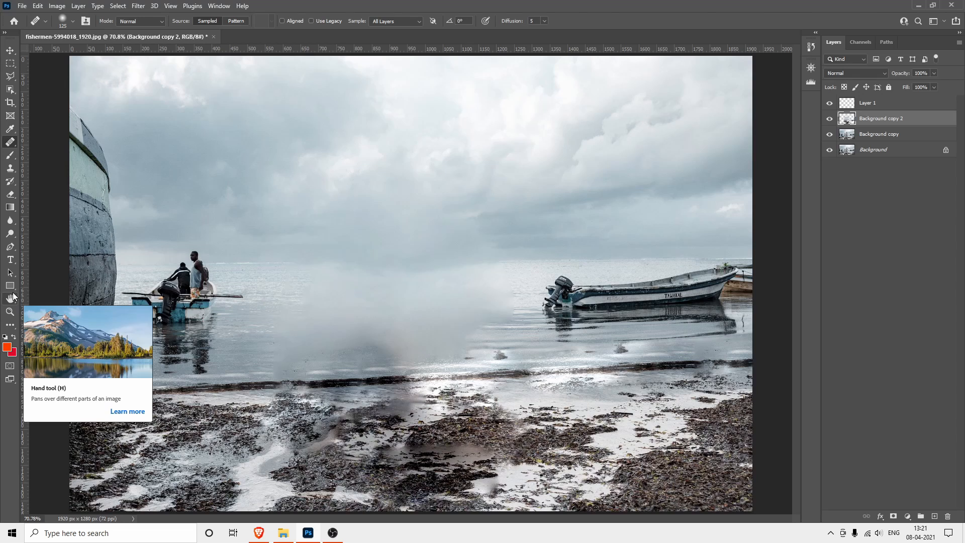
# Cover the remaining blurry patches on the beach with seaweed and wet sand using the Clone Stamp
pyautogui.click(10, 167)
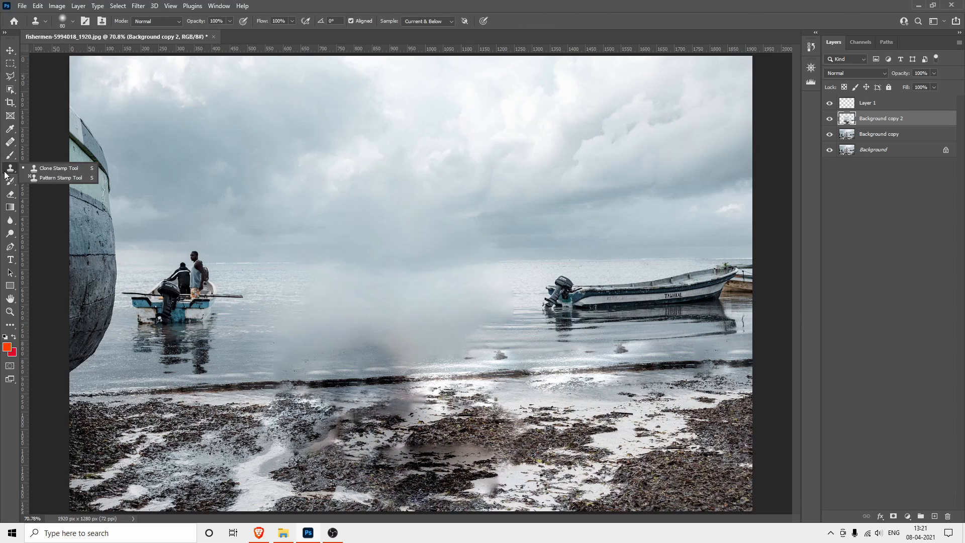
pyautogui.click(40, 169)
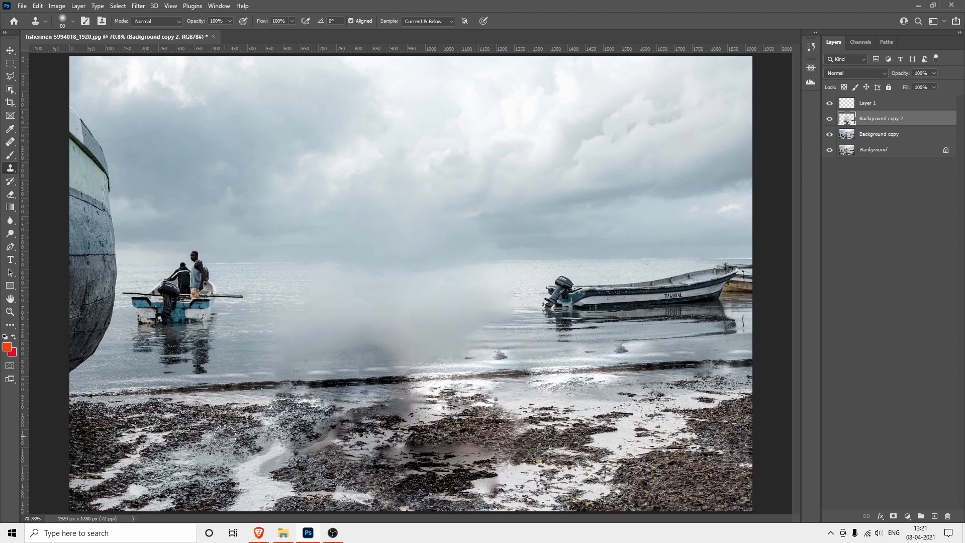
pyautogui.keyDown('alt'); pyautogui.click(169, 426); pyautogui.keyUp('alt')
pyautogui.moveTo(323, 424)
pyautogui.mouseDown()
pyautogui.moveTo(397, 413)
pyautogui.moveTo(315, 451)
pyautogui.mouseUp()
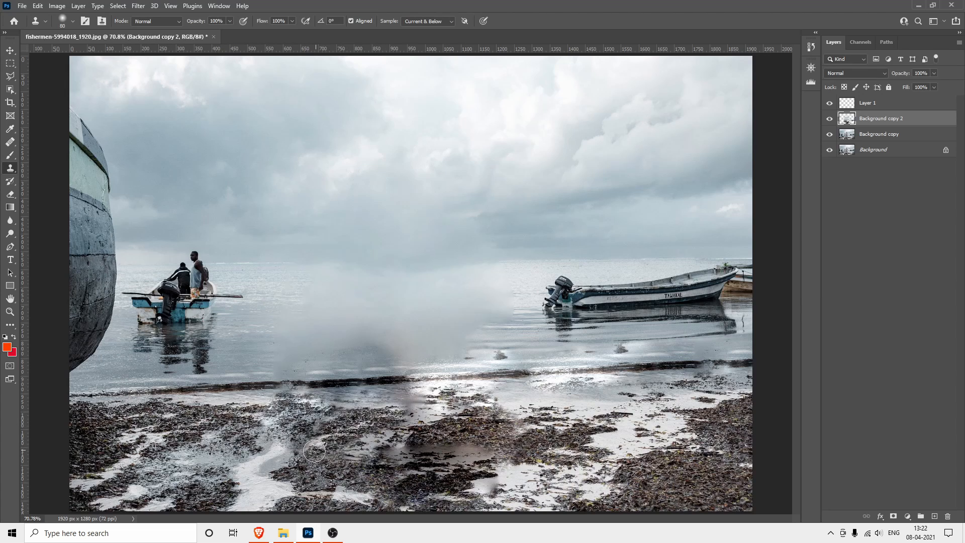
pyautogui.keyDown('alt'); pyautogui.click(222, 469); pyautogui.keyUp('alt')
pyautogui.moveTo(421, 452); pyautogui.dragTo(502, 447)
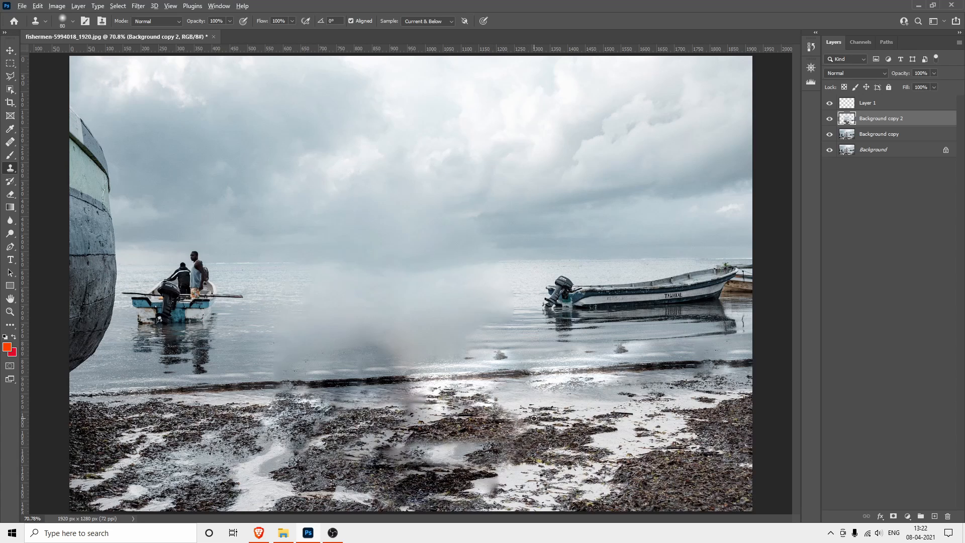
pyautogui.keyDown('alt'); pyautogui.click(631, 413); pyautogui.keyUp('alt')
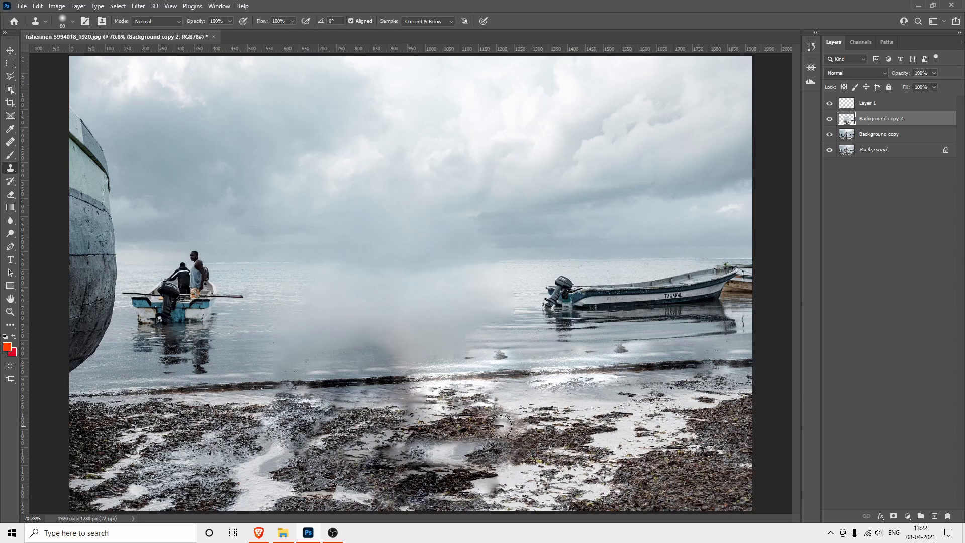
pyautogui.moveTo(501, 425)
pyautogui.mouseDown()
pyautogui.moveTo(416, 435)
pyautogui.moveTo(483, 438)
pyautogui.moveTo(451, 449)
pyautogui.mouseUp()
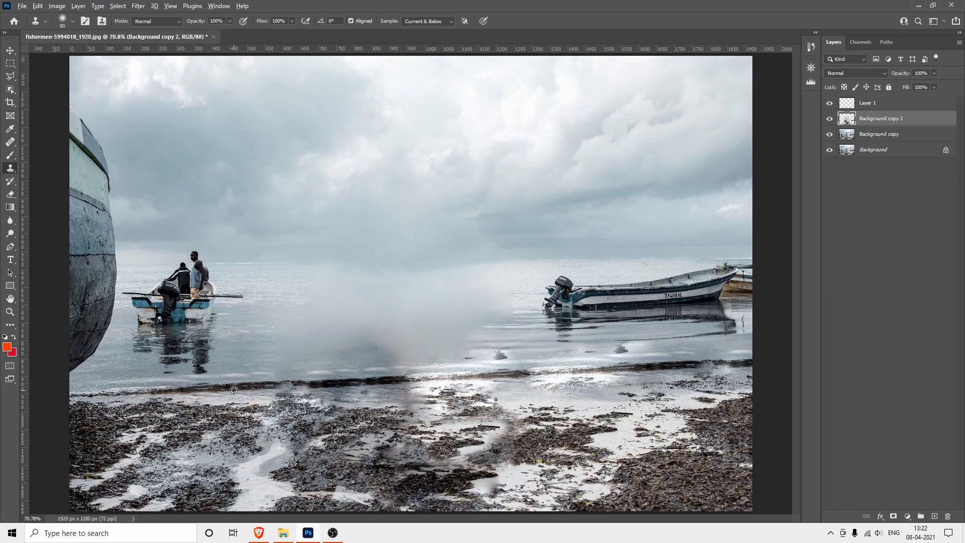
# Clone seaweed over the blurry shore patches and rippled water over the small dark spot and blurred water above the waterline
pyautogui.moveTo(287, 397); pyautogui.dragTo(440, 398)
pyautogui.keyDown('alt'); pyautogui.click(564, 349); pyautogui.keyUp('alt')
pyautogui.moveTo(507, 358); pyautogui.dragTo(473, 357)
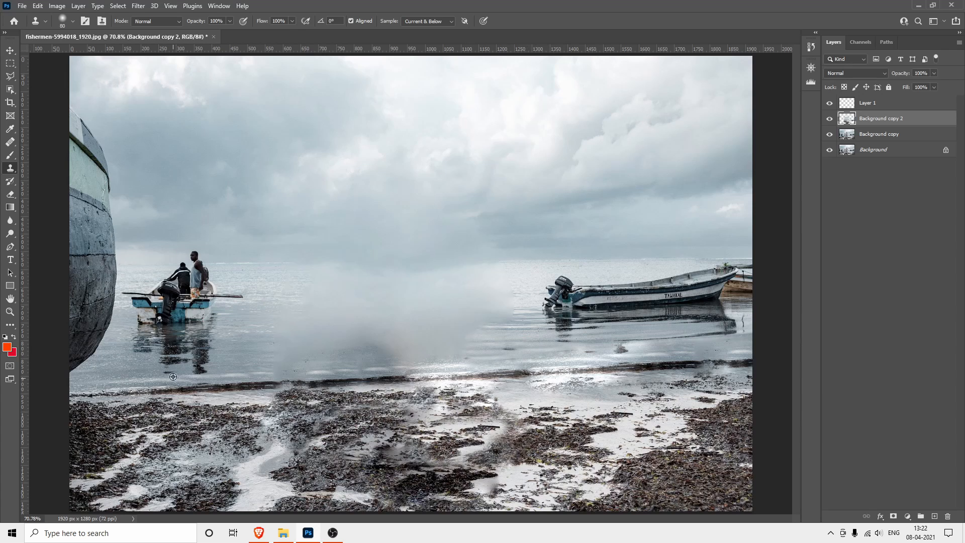
pyautogui.keyDown('alt'); pyautogui.click(99, 368); pyautogui.keyUp('alt')
pyautogui.moveTo(297, 357); pyautogui.dragTo(333, 355)
pyautogui.click(368, 338)
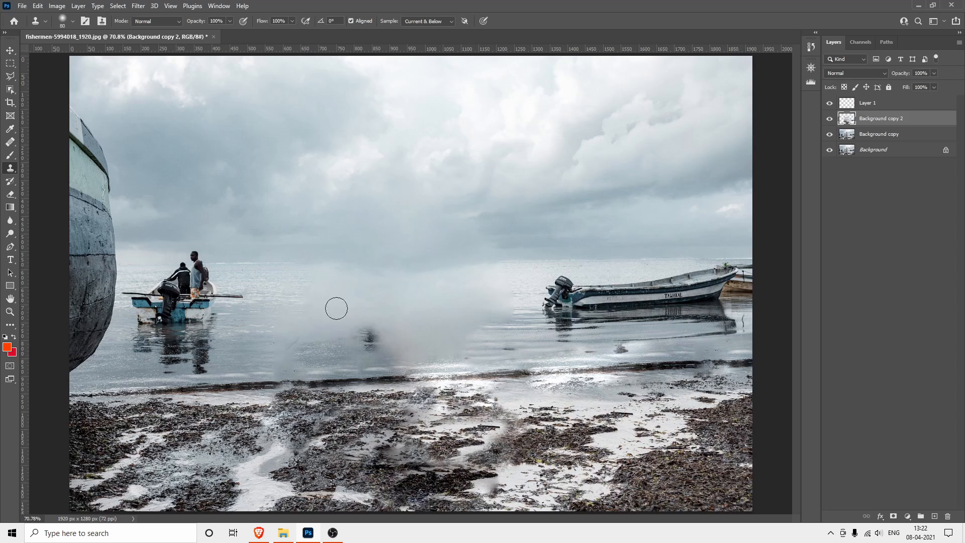
pyautogui.hotkey('ctrl', 'z')
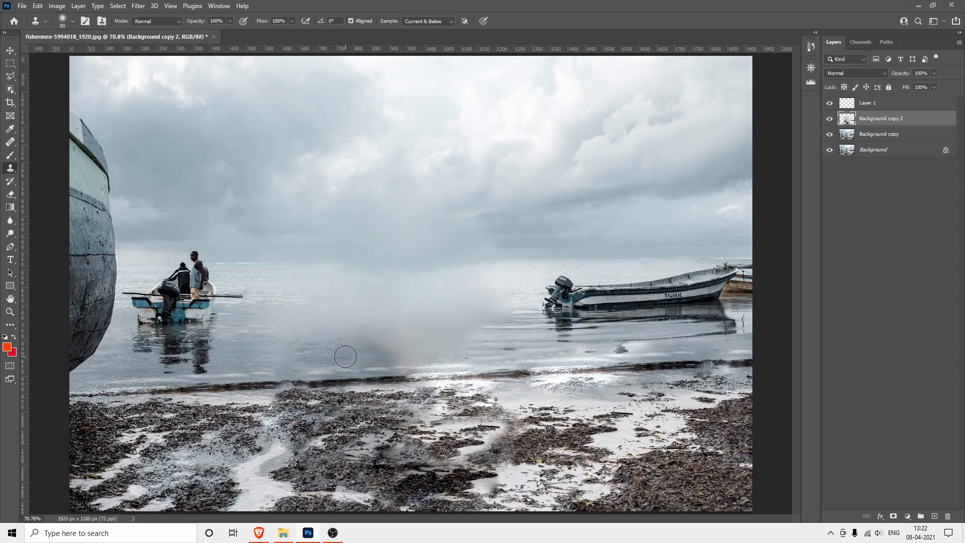
pyautogui.moveTo(364, 355)
pyautogui.mouseDown()
pyautogui.moveTo(373, 355)
pyautogui.moveTo(362, 355)
pyautogui.mouseUp()
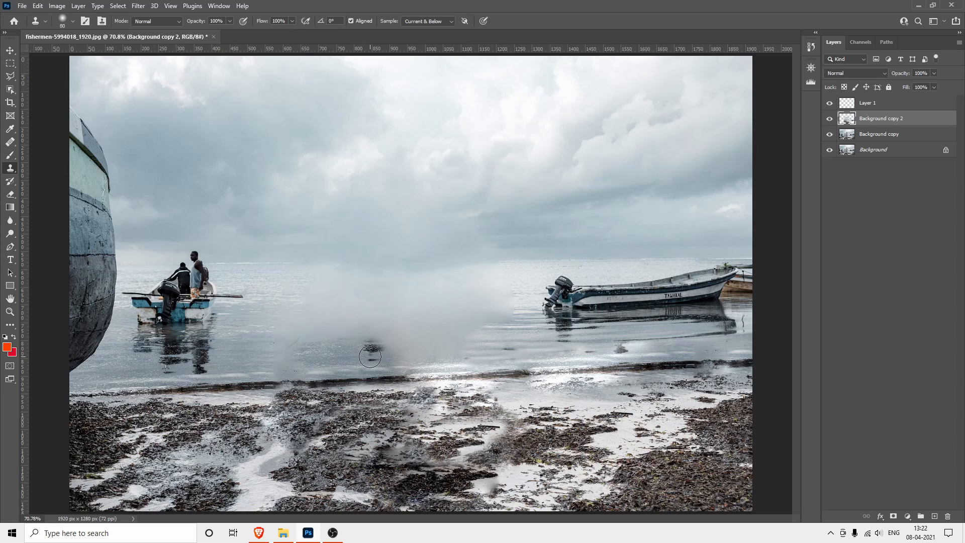
pyautogui.moveTo(365, 354)
pyautogui.mouseDown()
pyautogui.moveTo(415, 351)
pyautogui.moveTo(382, 353)
pyautogui.mouseUp()
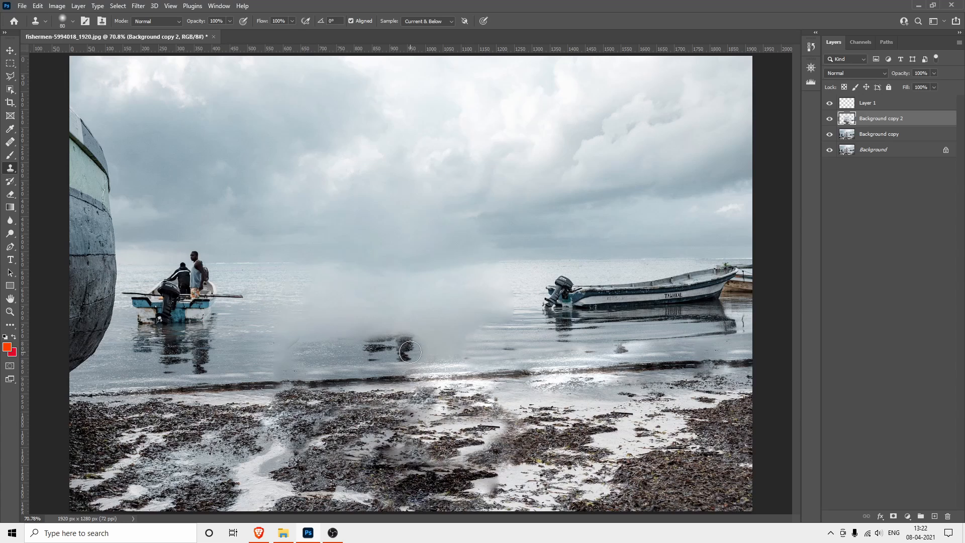
pyautogui.hotkey('ctrl', 'z')
pyautogui.hotkey('ctrl', 'z')
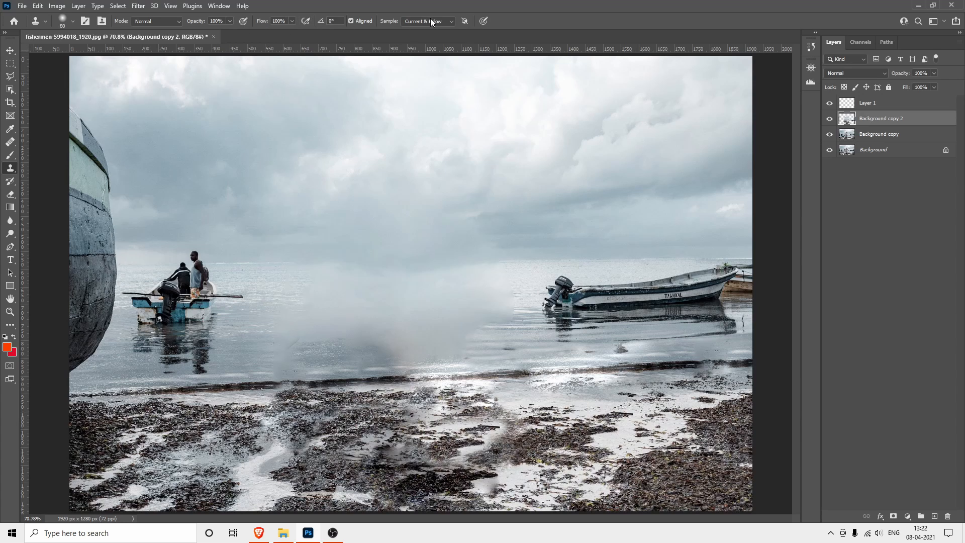
# Turn off aligned sampling for the Clone Stamp and cover the lower blurred water between the boats with dark rippled water
pyautogui.click(351, 21)
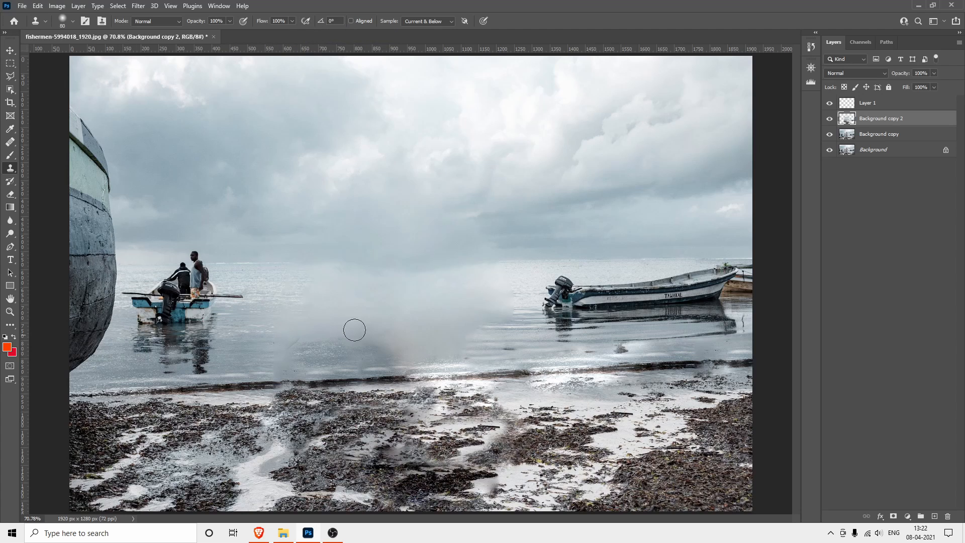
pyautogui.moveTo(383, 332)
pyautogui.mouseDown()
pyautogui.moveTo(390, 352)
pyautogui.moveTo(443, 350)
pyautogui.moveTo(398, 354)
pyautogui.moveTo(454, 349)
pyautogui.moveTo(411, 350)
pyautogui.moveTo(459, 333)
pyautogui.moveTo(440, 343)
pyautogui.moveTo(442, 355)
pyautogui.moveTo(393, 350)
pyautogui.moveTo(430, 346)
pyautogui.moveTo(443, 328)
pyautogui.moveTo(412, 329)
pyautogui.moveTo(445, 328)
pyautogui.mouseUp()
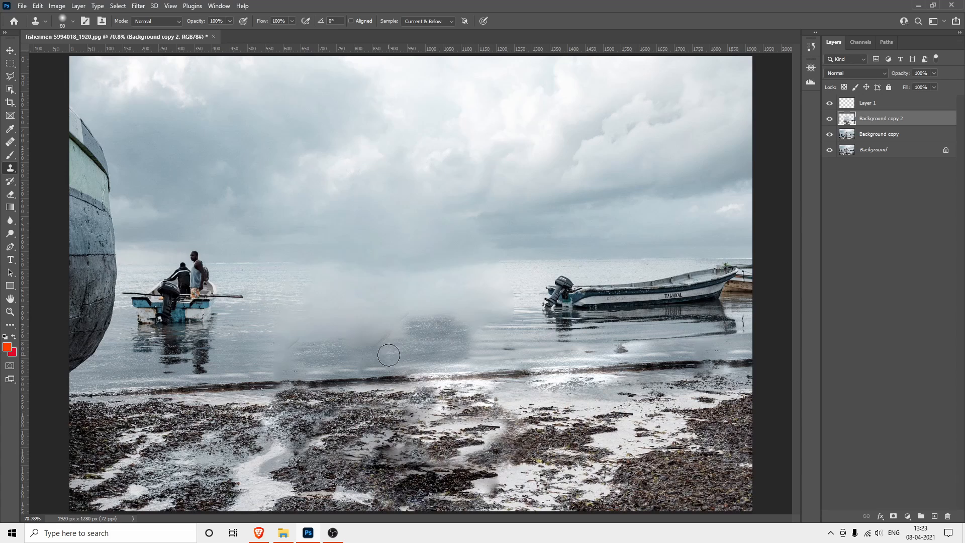
pyautogui.moveTo(389, 349)
pyautogui.mouseDown()
pyautogui.moveTo(292, 346)
pyautogui.moveTo(328, 346)
pyautogui.mouseUp()
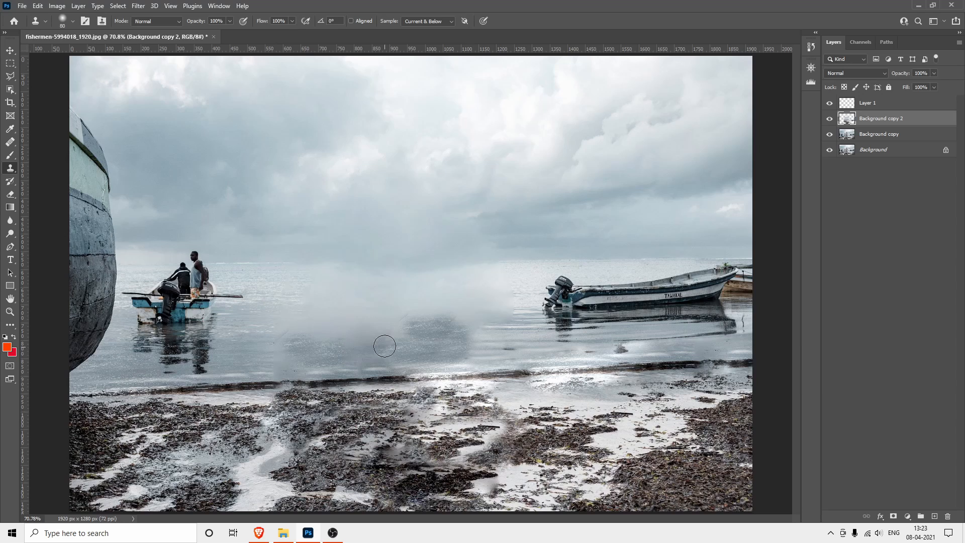
pyautogui.moveTo(383, 340); pyautogui.dragTo(380, 339)
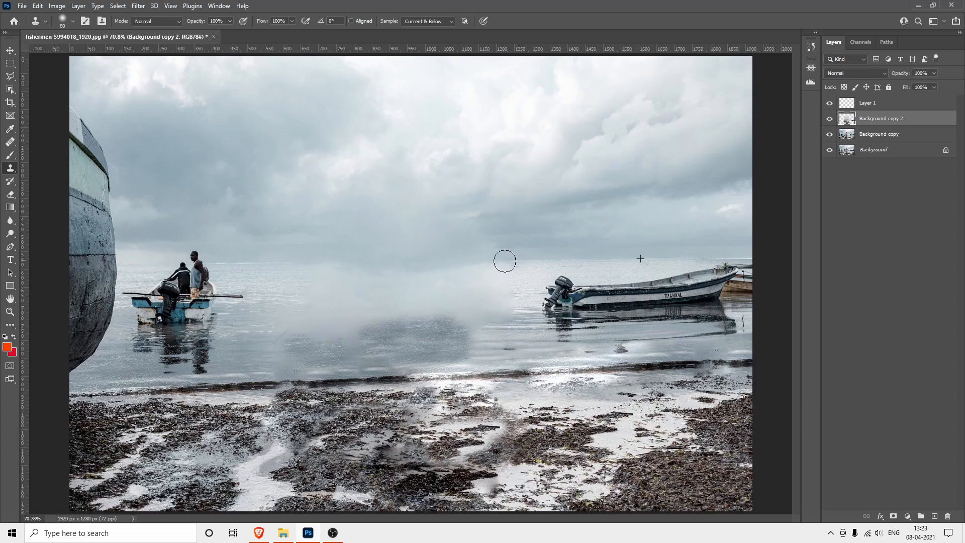
# Rebuild the horizon line and the bright water just below it between the boats with clone strokes sampled near the moored boat
pyautogui.moveTo(505, 261)
pyautogui.mouseDown()
pyautogui.moveTo(332, 266)
pyautogui.moveTo(364, 278)
pyautogui.moveTo(337, 277)
pyautogui.mouseUp()
pyautogui.keyDown('alt'); pyautogui.click(627, 263); pyautogui.keyUp('alt')
pyautogui.click(432, 270)
pyautogui.keyDown('alt'); pyautogui.click(591, 267); pyautogui.keyUp('alt')
pyautogui.keyDown('alt'); pyautogui.click(623, 273); pyautogui.keyUp('alt')
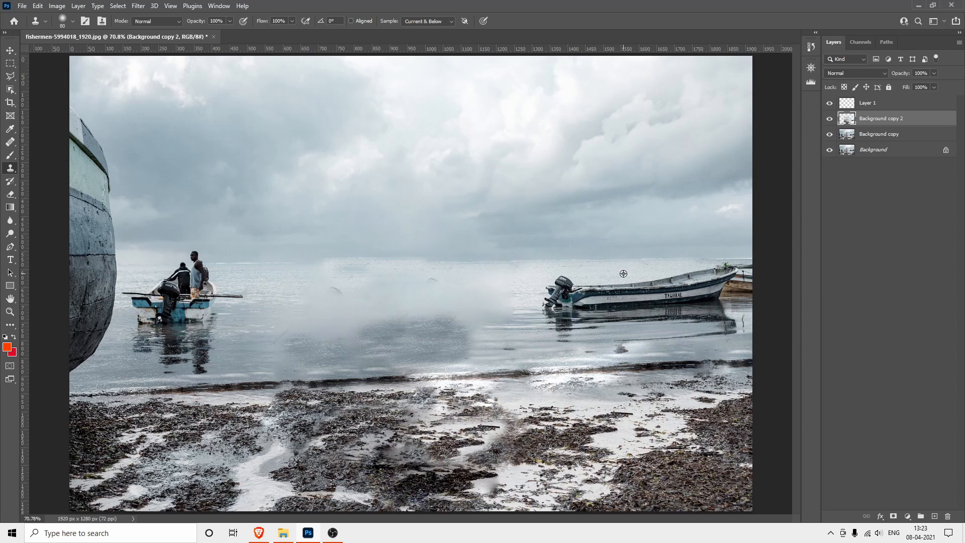
pyautogui.click(335, 289)
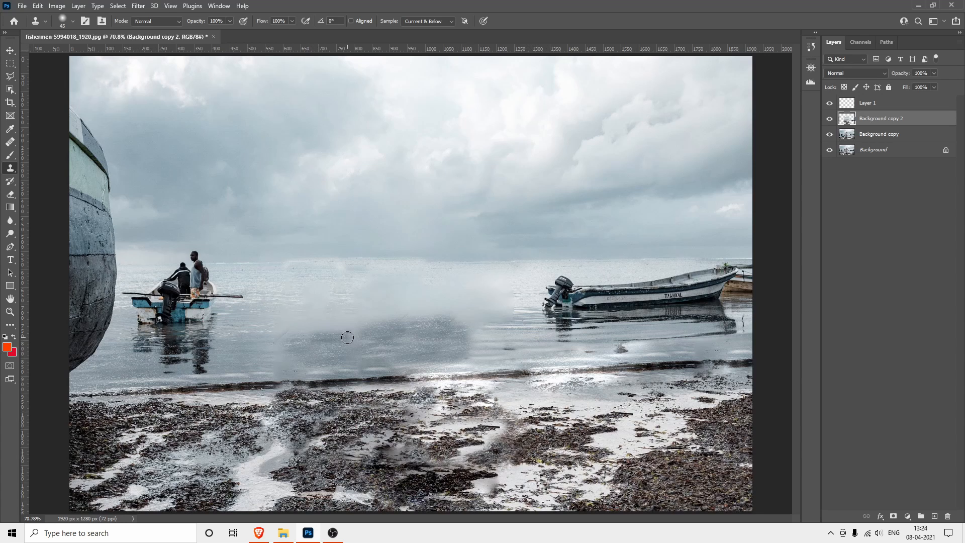
# Enlarge the Clone Stamp brush to 125 px and clone bright water over the blurred middle of the sea
pyautogui.press(']')
pyautogui.press(']')
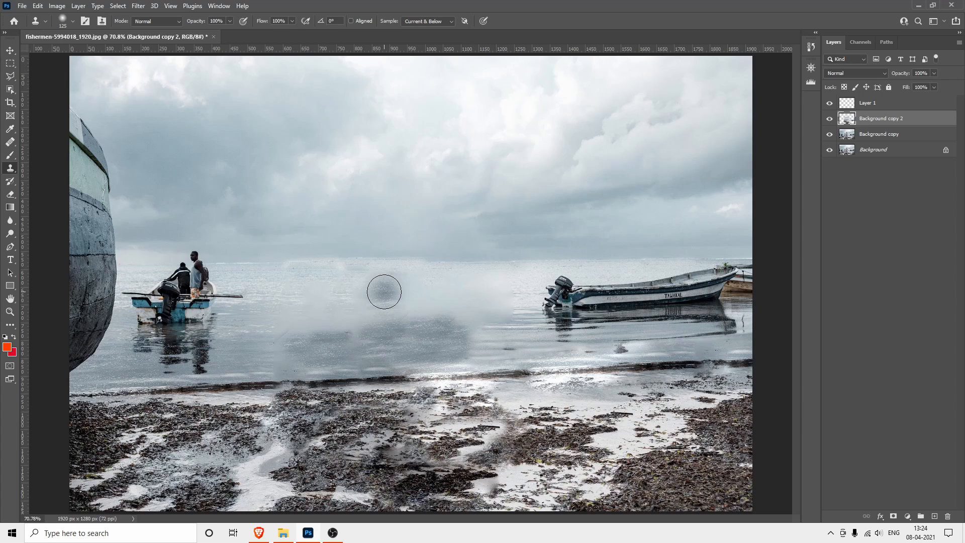
pyautogui.keyDown('alt'); pyautogui.click(440, 298); pyautogui.keyUp('alt')
pyautogui.moveTo(456, 305); pyautogui.dragTo(334, 318)
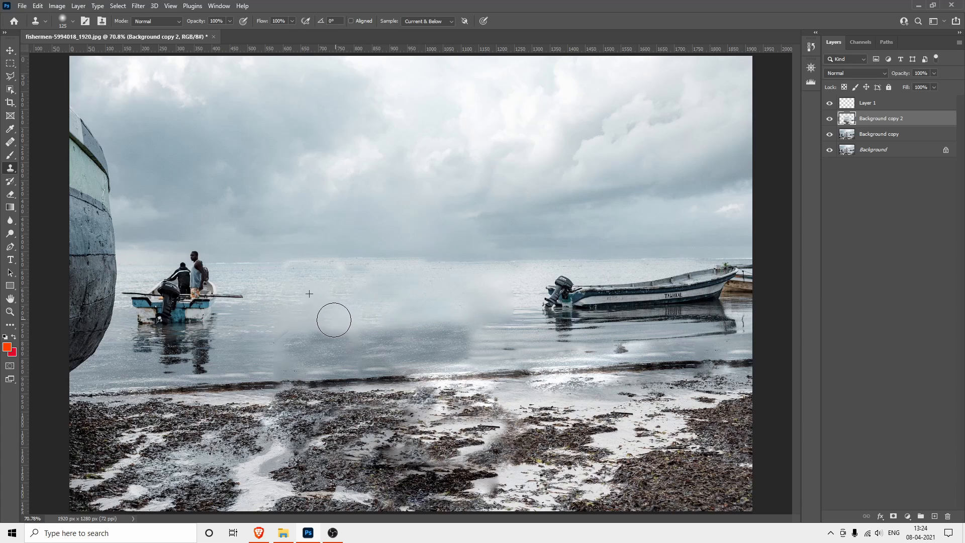
# Replace the dark water patch above the shoreline with light ripples sampled from the water below the moored boat's motor
pyautogui.moveTo(496, 316)
pyautogui.mouseDown()
pyautogui.moveTo(446, 346)
pyautogui.moveTo(363, 349)
pyautogui.moveTo(478, 324)
pyautogui.moveTo(489, 349)
pyautogui.moveTo(389, 353)
pyautogui.moveTo(469, 335)
pyautogui.moveTo(417, 343)
pyautogui.moveTo(510, 345)
pyautogui.moveTo(414, 352)
pyautogui.mouseUp()
pyautogui.keyDown('alt'); pyautogui.click(534, 343); pyautogui.keyUp('alt')
pyautogui.keyDown('alt'); pyautogui.click(509, 335); pyautogui.keyUp('alt')
pyautogui.keyDown('alt'); pyautogui.click(506, 347); pyautogui.keyUp('alt')
pyautogui.keyDown('alt'); pyautogui.click(511, 341); pyautogui.keyUp('alt')
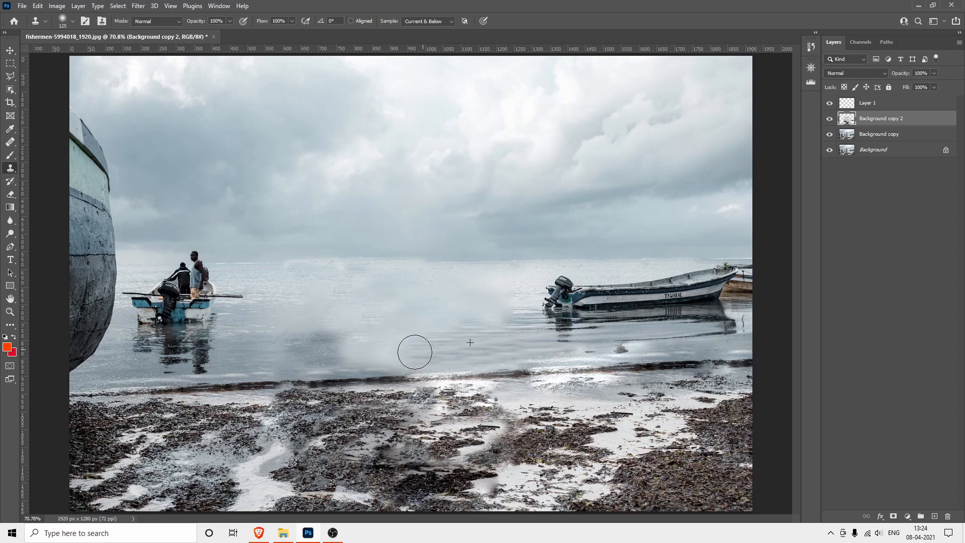
pyautogui.keyDown('alt'); pyautogui.click(519, 342); pyautogui.keyUp('alt')
pyautogui.moveTo(508, 324)
pyautogui.mouseDown()
pyautogui.moveTo(400, 351)
pyautogui.moveTo(323, 351)
pyautogui.mouseUp()
pyautogui.keyDown('alt'); pyautogui.click(532, 342); pyautogui.keyUp('alt')
pyautogui.click(509, 302)
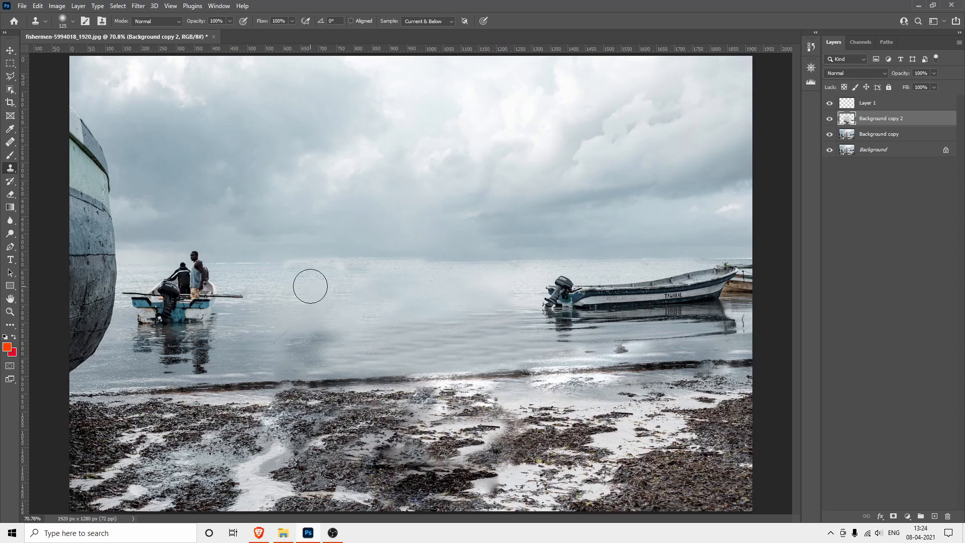
# Clone a clean horizon line across the middle of the sea and cover the leftover dark smudge above the shoreline with light water
pyautogui.keyDown('alt'); pyautogui.click(244, 262); pyautogui.keyUp('alt')
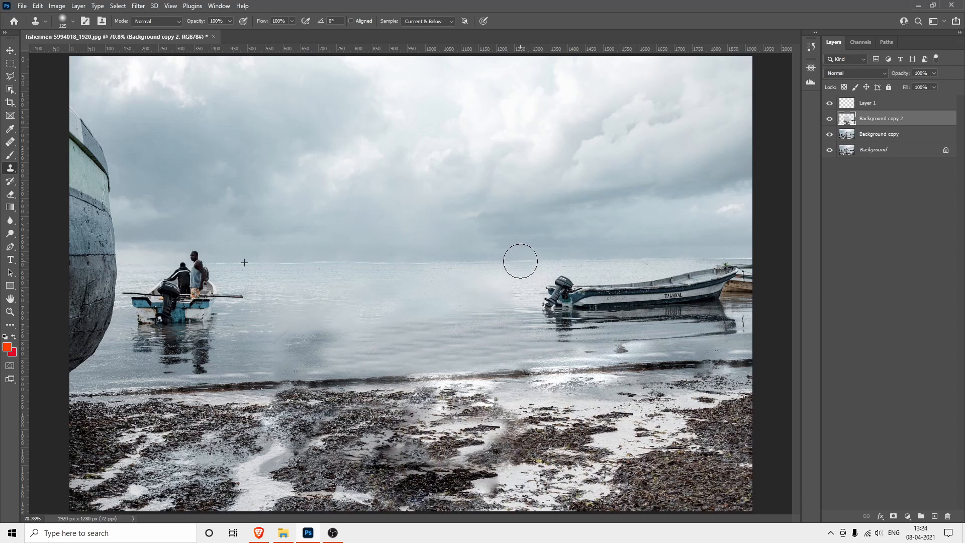
pyautogui.moveTo(467, 262); pyautogui.dragTo(540, 260)
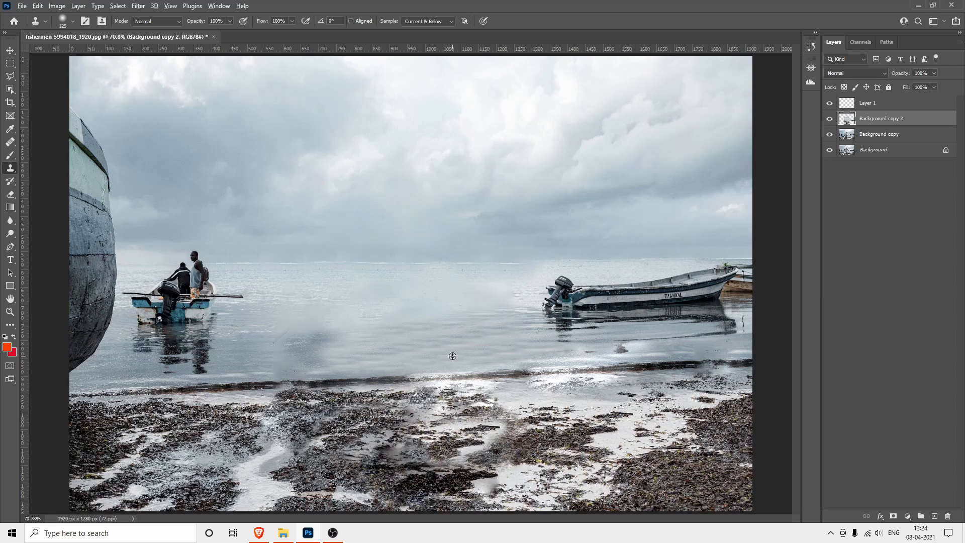
pyautogui.keyDown('alt'); pyautogui.click(296, 306); pyautogui.keyUp('alt')
pyautogui.click(328, 334)
pyautogui.keyDown('alt'); pyautogui.click(405, 302); pyautogui.keyUp('alt')
pyautogui.moveTo(333, 347); pyautogui.dragTo(304, 351)
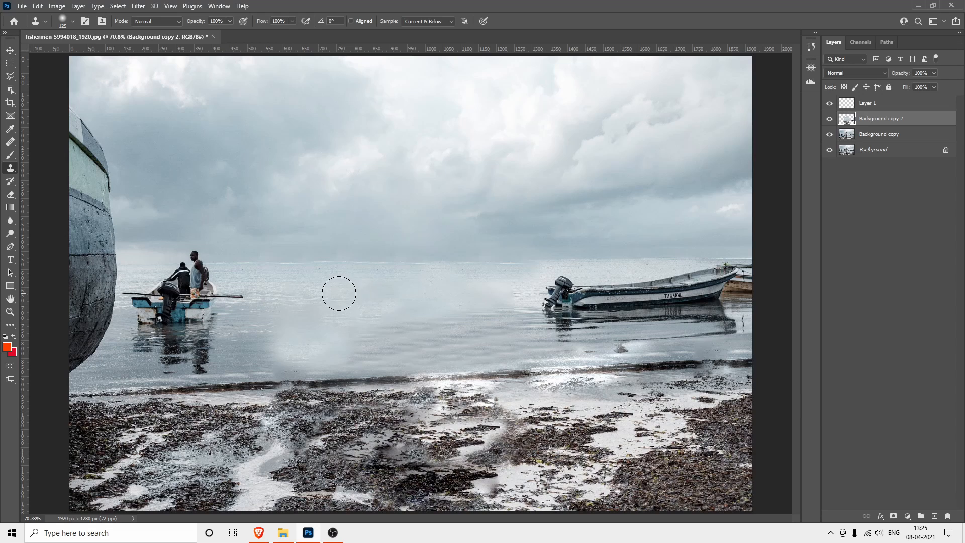
# Remove the small boat with the two fishermen and its reflection by cloning the horizon and nearby water over them
pyautogui.keyDown('alt'); pyautogui.click(250, 263); pyautogui.keyUp('alt')
pyautogui.moveTo(191, 273)
pyautogui.mouseDown()
pyautogui.moveTo(176, 272)
pyautogui.moveTo(217, 263)
pyautogui.mouseUp()
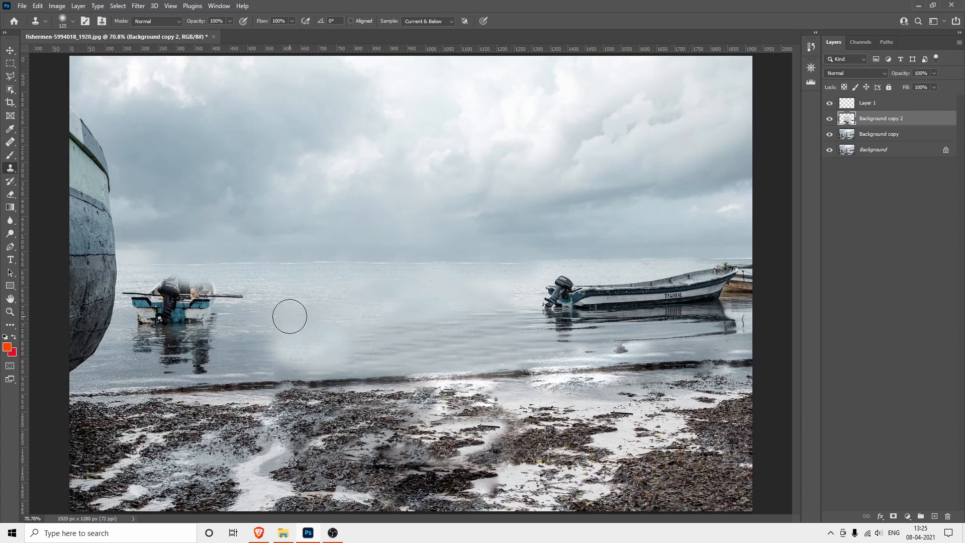
pyautogui.moveTo(290, 316)
pyautogui.mouseDown()
pyautogui.moveTo(218, 309)
pyautogui.moveTo(247, 306)
pyautogui.moveTo(208, 299)
pyautogui.moveTo(203, 318)
pyautogui.moveTo(189, 316)
pyautogui.moveTo(223, 315)
pyautogui.moveTo(206, 351)
pyautogui.mouseUp()
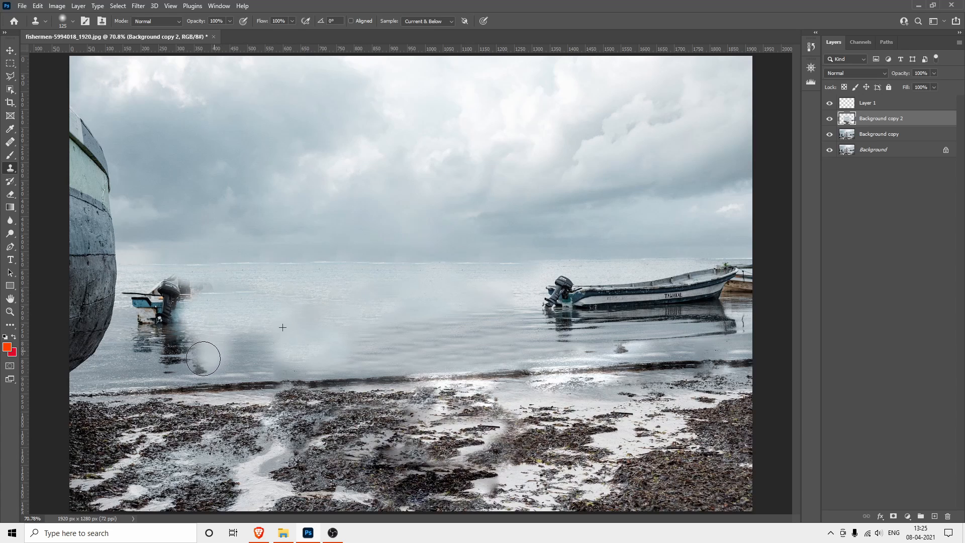
pyautogui.keyDown('alt'); pyautogui.click(371, 351); pyautogui.keyUp('alt')
pyautogui.moveTo(281, 352)
pyautogui.mouseDown()
pyautogui.moveTo(200, 359)
pyautogui.moveTo(241, 342)
pyautogui.moveTo(332, 340)
pyautogui.moveTo(134, 362)
pyautogui.moveTo(185, 352)
pyautogui.moveTo(144, 341)
pyautogui.moveTo(167, 321)
pyautogui.moveTo(192, 319)
pyautogui.moveTo(157, 296)
pyautogui.moveTo(144, 333)
pyautogui.moveTo(138, 292)
pyautogui.mouseUp()
pyautogui.keyDown('alt'); pyautogui.click(332, 301); pyautogui.keyUp('alt')
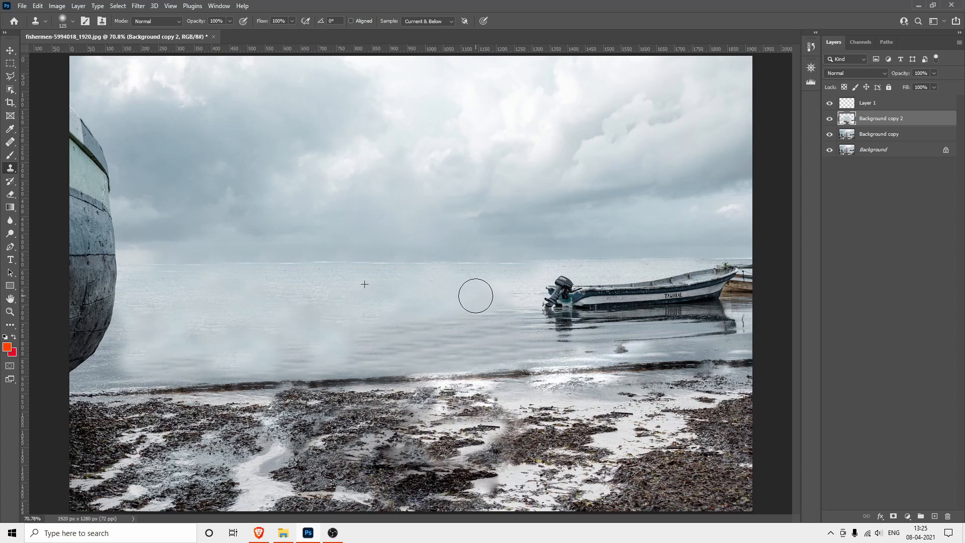
# Clone ripples over the patchy water where the fishermen's boat was and even out the horizon there
pyautogui.keyDown('alt'); pyautogui.click(532, 342); pyautogui.keyUp('alt')
pyautogui.moveTo(336, 342)
pyautogui.mouseDown()
pyautogui.moveTo(317, 327)
pyautogui.moveTo(161, 351)
pyautogui.moveTo(256, 346)
pyautogui.moveTo(125, 358)
pyautogui.moveTo(249, 319)
pyautogui.mouseUp()
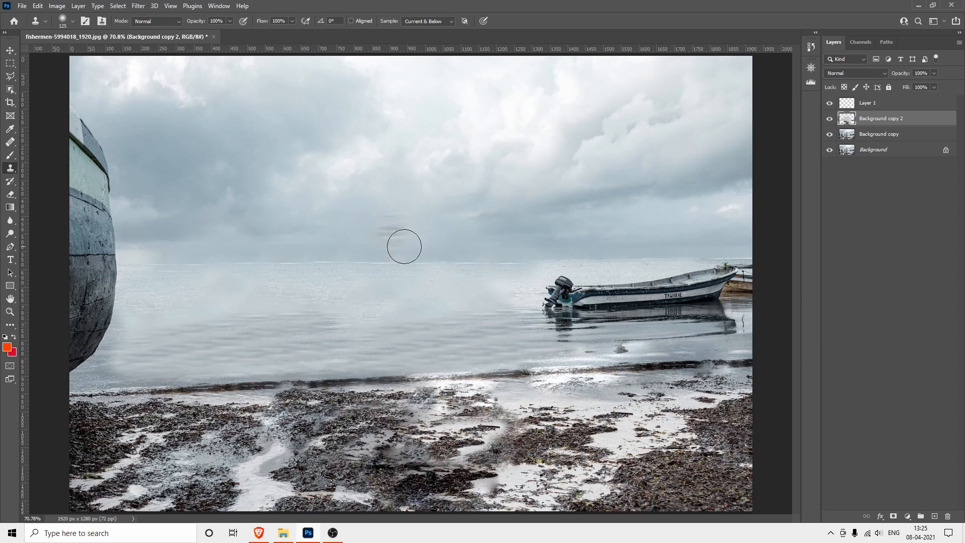
pyautogui.keyDown('alt'); pyautogui.click(505, 263); pyautogui.keyUp('alt')
pyautogui.moveTo(245, 265); pyautogui.dragTo(150, 270)
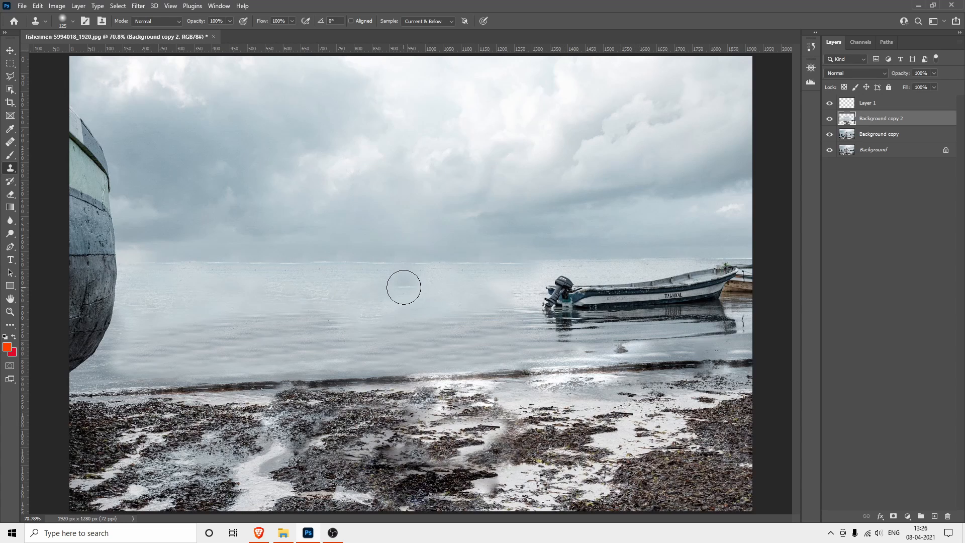
# Cover the hull of the remaining motorboat with cloned water
pyautogui.click(604, 302)
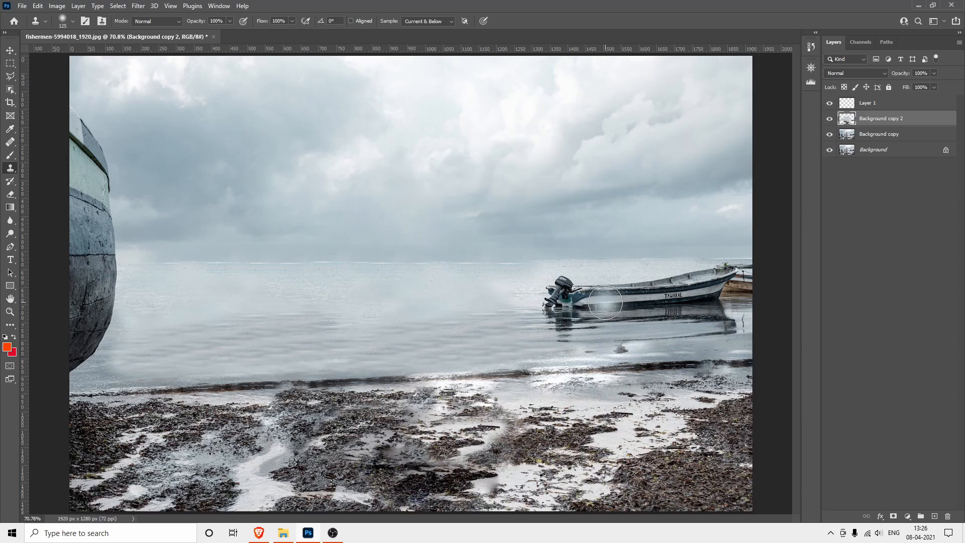